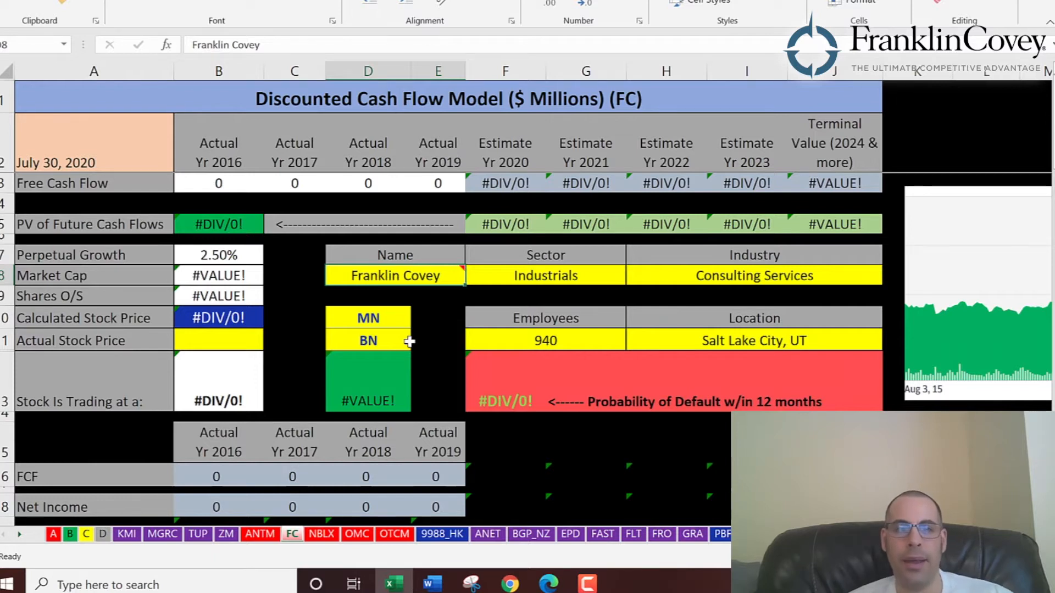
Look up Franklin Covey's market cap on Yahoo Finance and enter 253.1 in the MN cell of the Excel DCF sheet
key("alt+Tab")
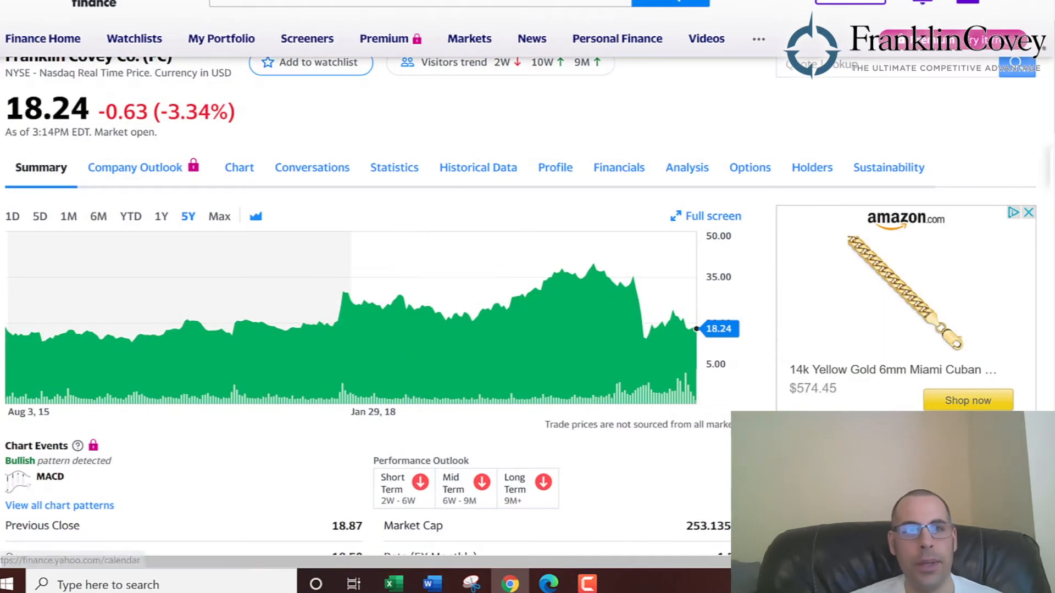
scroll(568, 183, "down", 4)
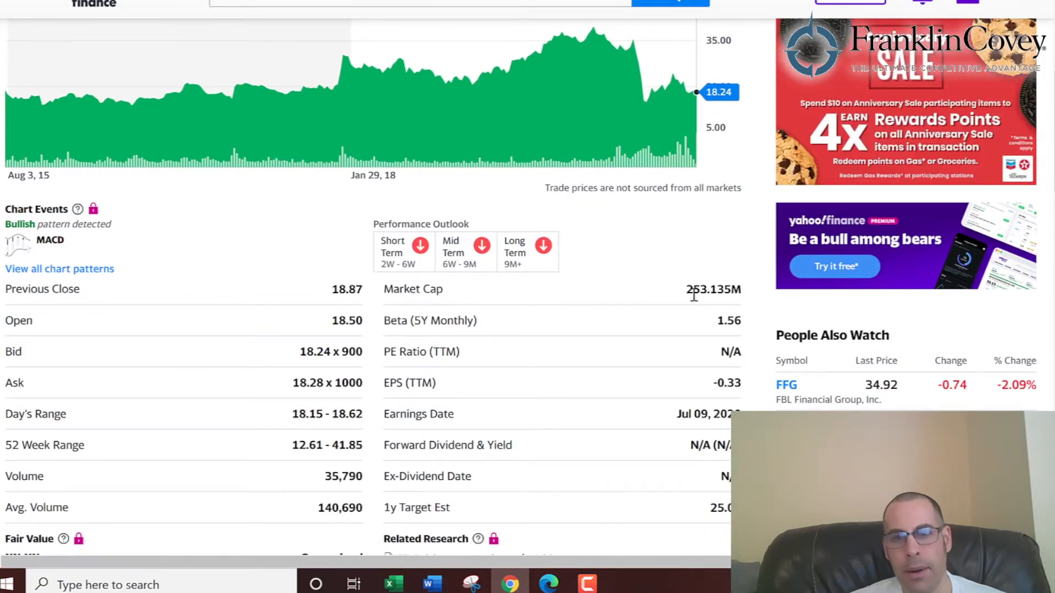
key("alt+Tab")
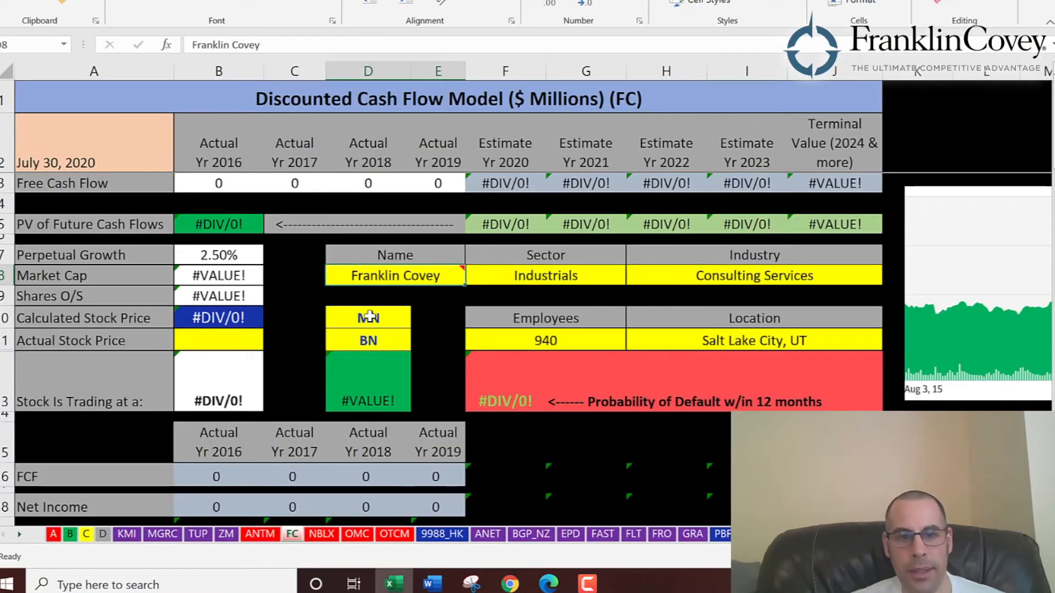
left_click(369, 317)
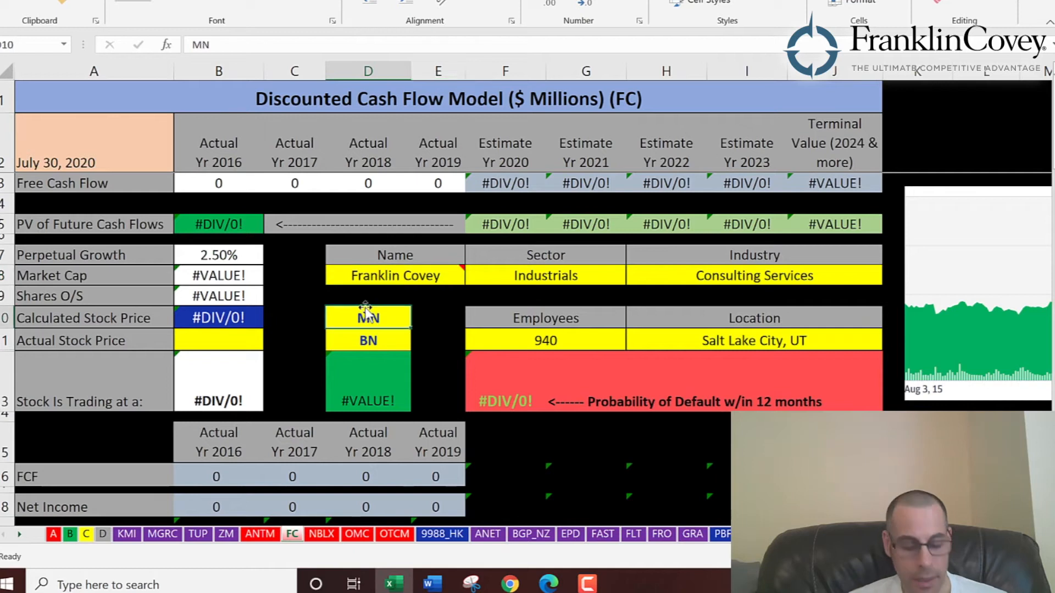
type("253.1")
key("Return")
Copy the current share price 18.24 from Yahoo Finance into the Actual Stock Price cell of the Excel model
key("Left")
key("Left")
key("alt+Tab")
scroll(370, 309, "up", 5)
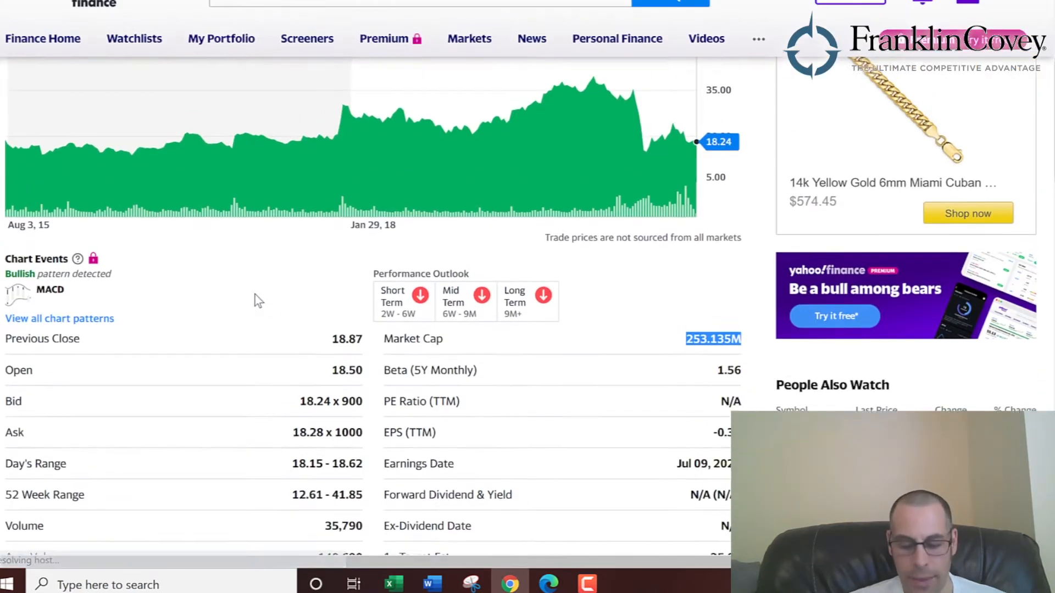
double_click(65, 119)
key("ctrl+c")
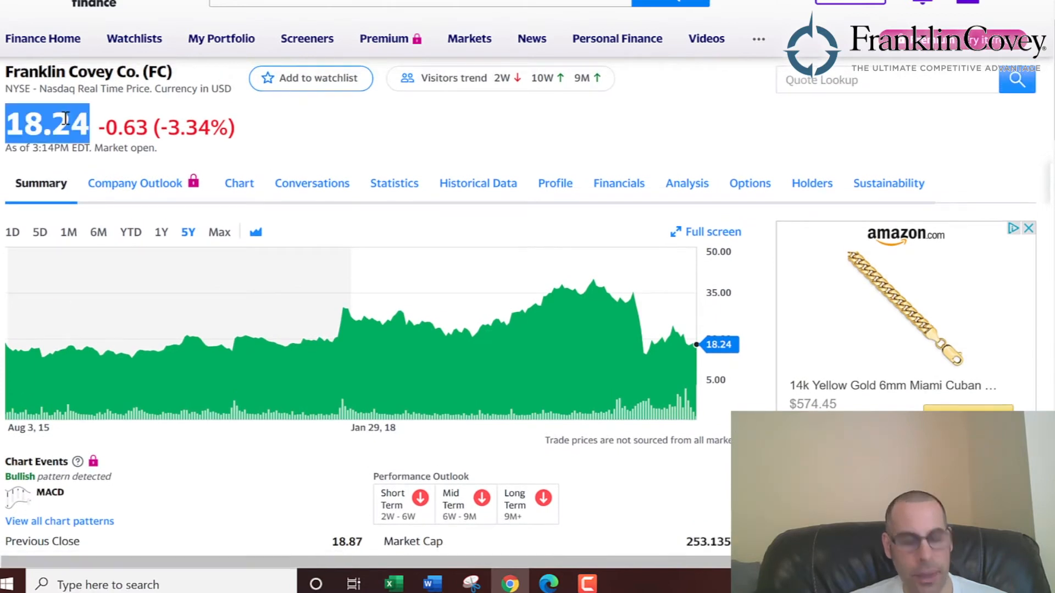
key("alt+Tab")
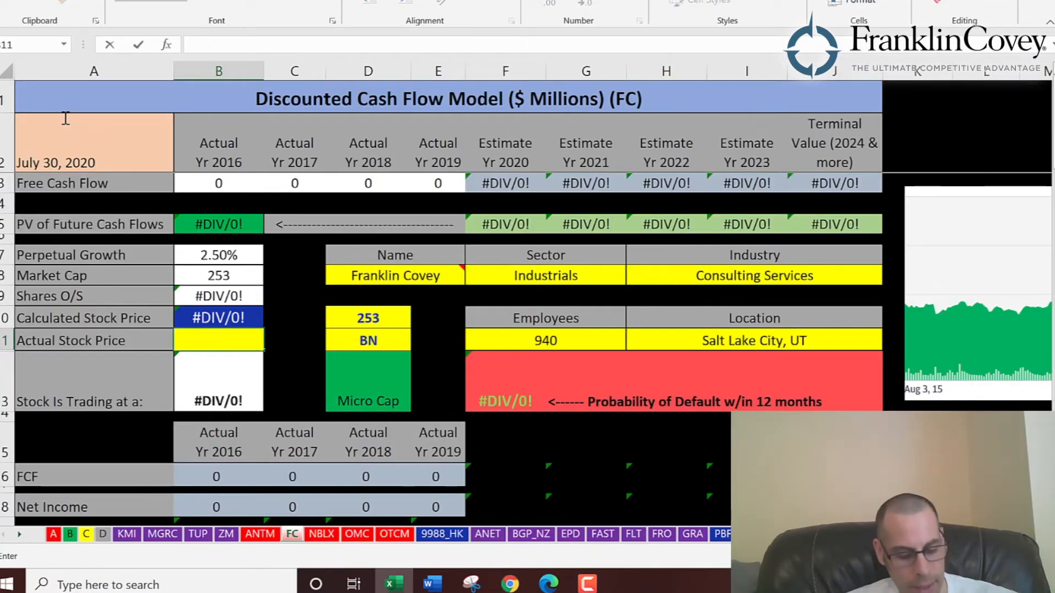
key("ctrl+v")
Copy the 2019 to 2016 free cash flow figures from Yahoo Finance's cash flow statement into the yellow FCF row, starting at Yr 2019 in Excel
key("Down")
key("Down")
key("Down")
key("Down")
key("Down")
key("Down")
key("Down")
key("Down")
key("Down")
key("Down")
key("Down")
key("Down")
key("Down")
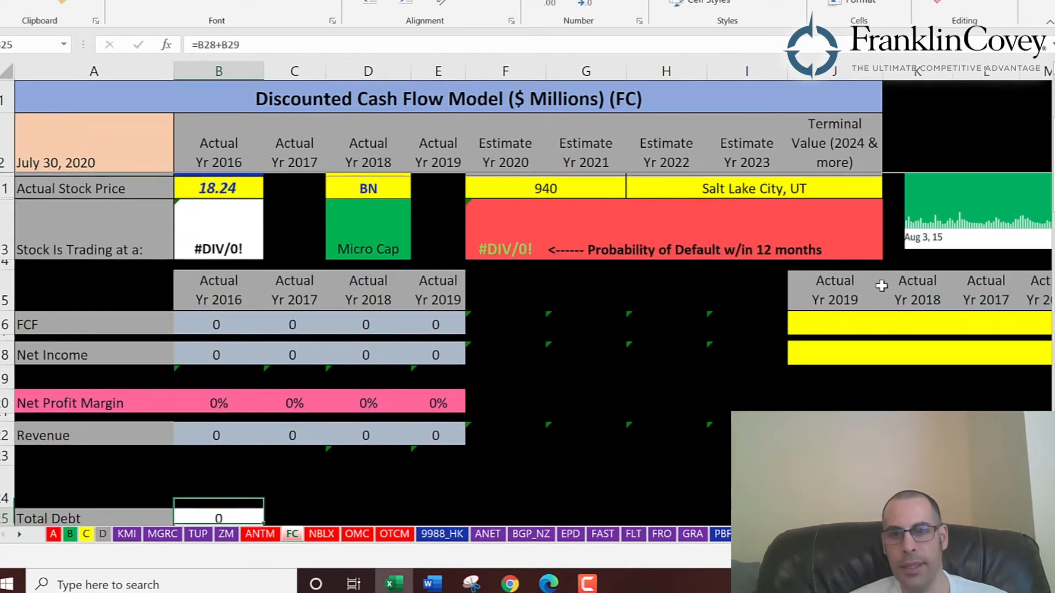
key("Down")
left_click(861, 294)
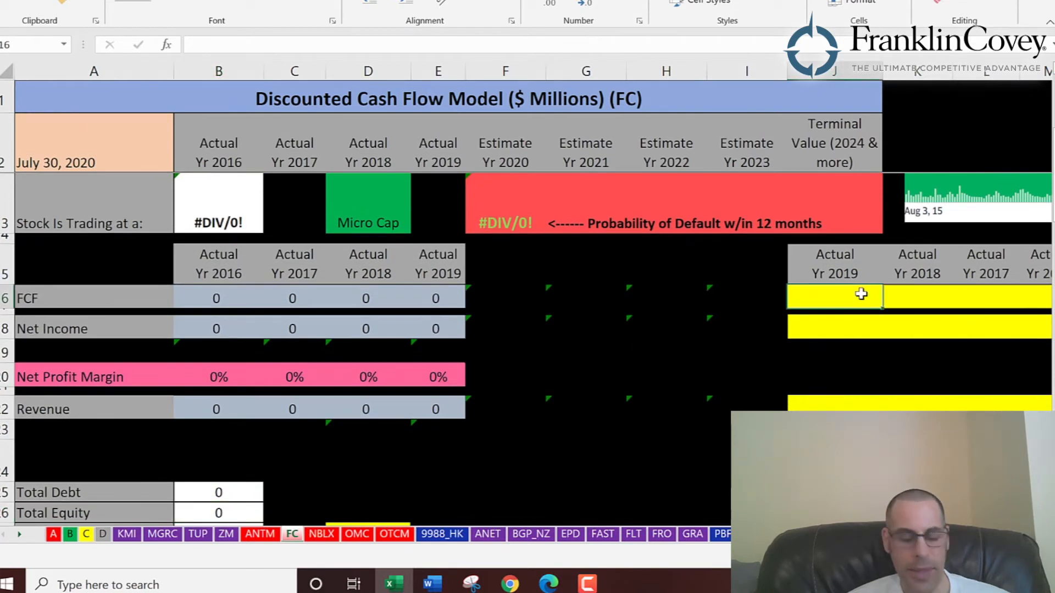
key("alt+Tab")
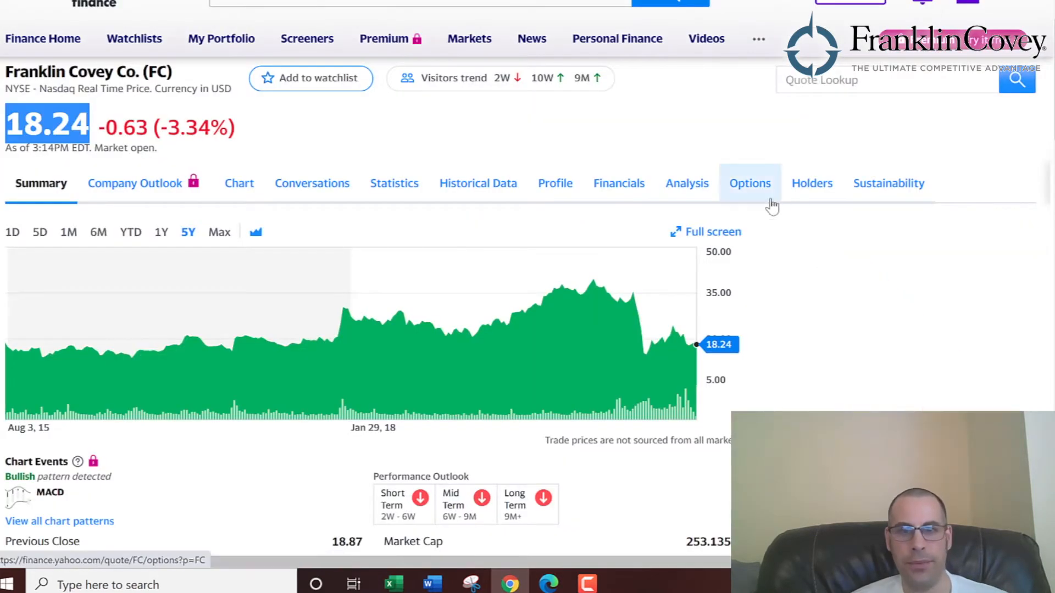
left_click(599, 183)
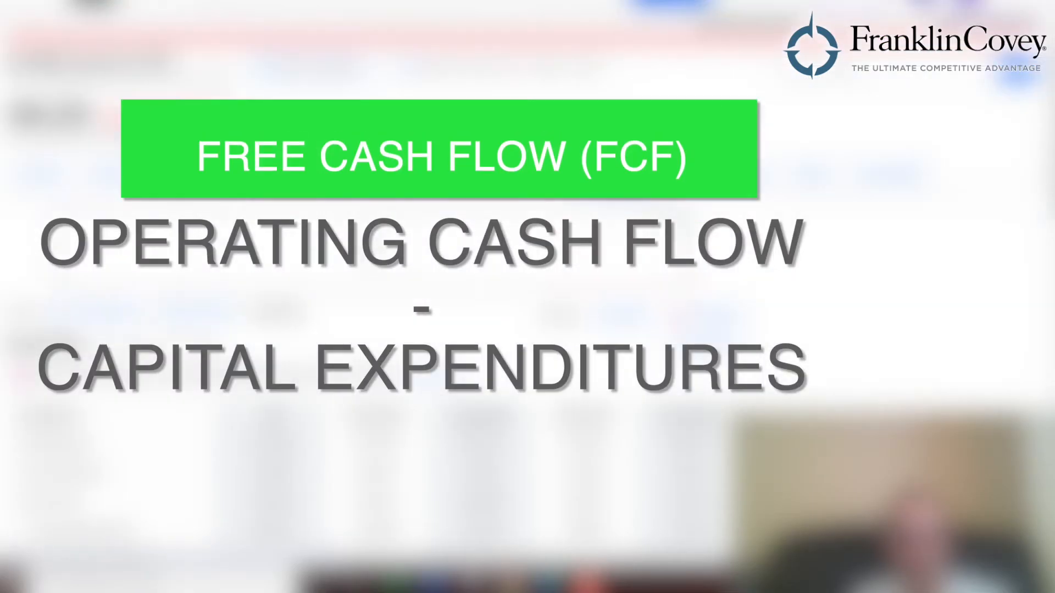
scroll(379, 297, "down", 6)
scroll(379, 209, "down", 3)
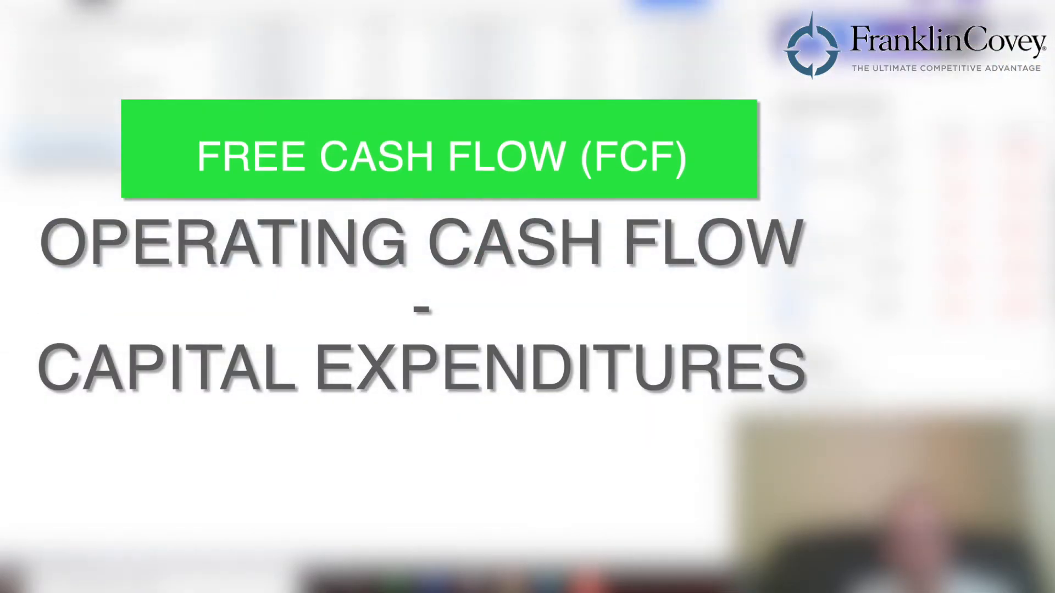
left_click_drag(358, 146, 707, 147)
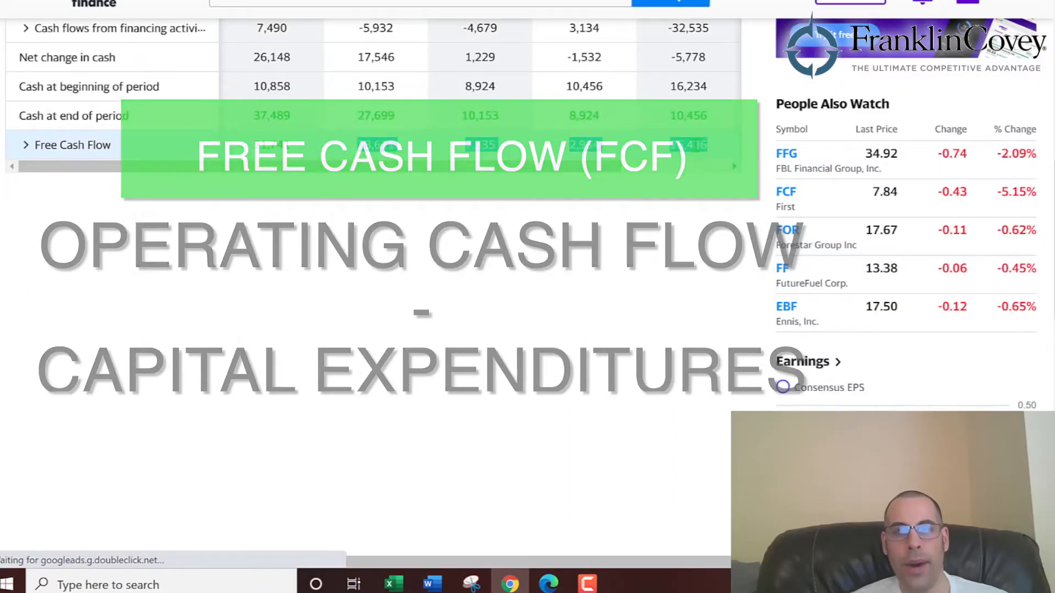
right_click(697, 148)
left_click(704, 157)
key("alt+Tab")
key("shift+F10")
key("s")
key("Return")
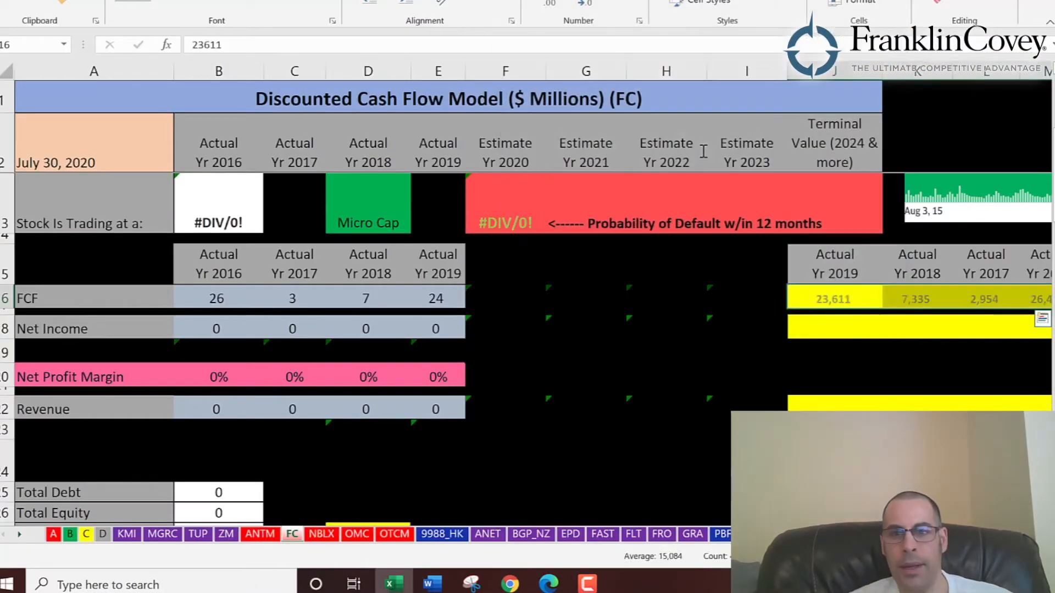
Copy the 2019 to 2016 Net Income figures from Yahoo Finance's income statement into the model's yellow Net Income row as plain text
key("alt+Tab")
scroll(702, 154, "up", 4)
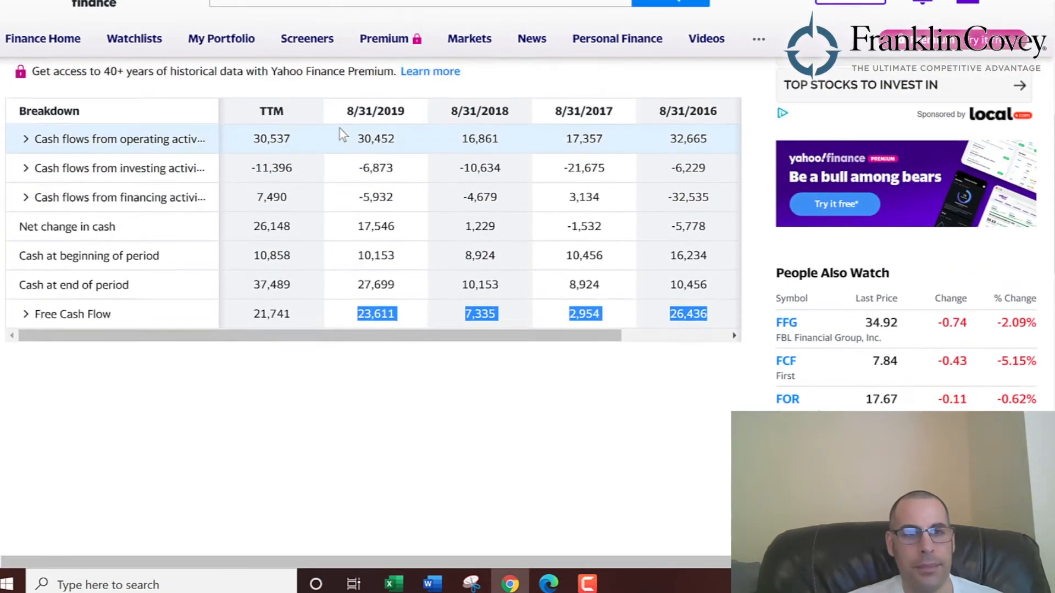
left_click(87, 93)
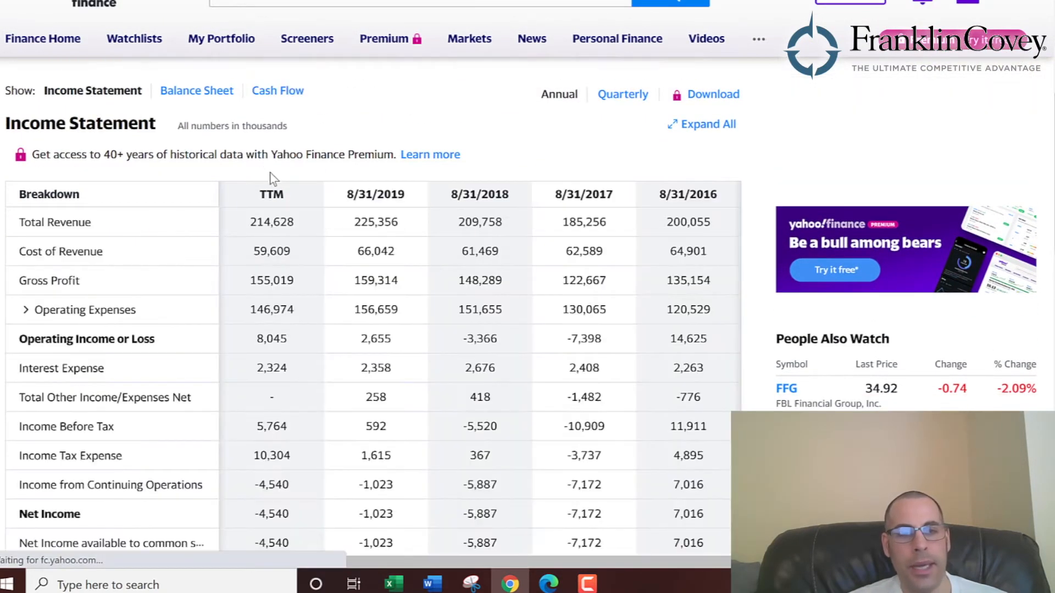
scroll(330, 243, "down", 4)
left_click_drag(345, 281, 718, 286)
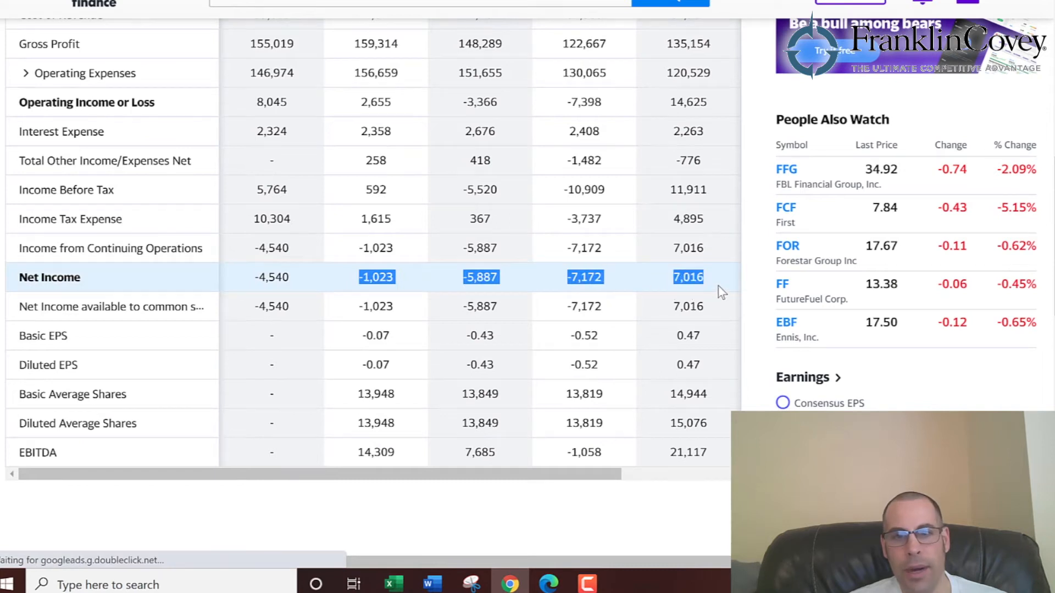
key("ctrl+c")
key("alt+Tab")
key("shift+F10")
key("s")
key("Down")
key("Down")
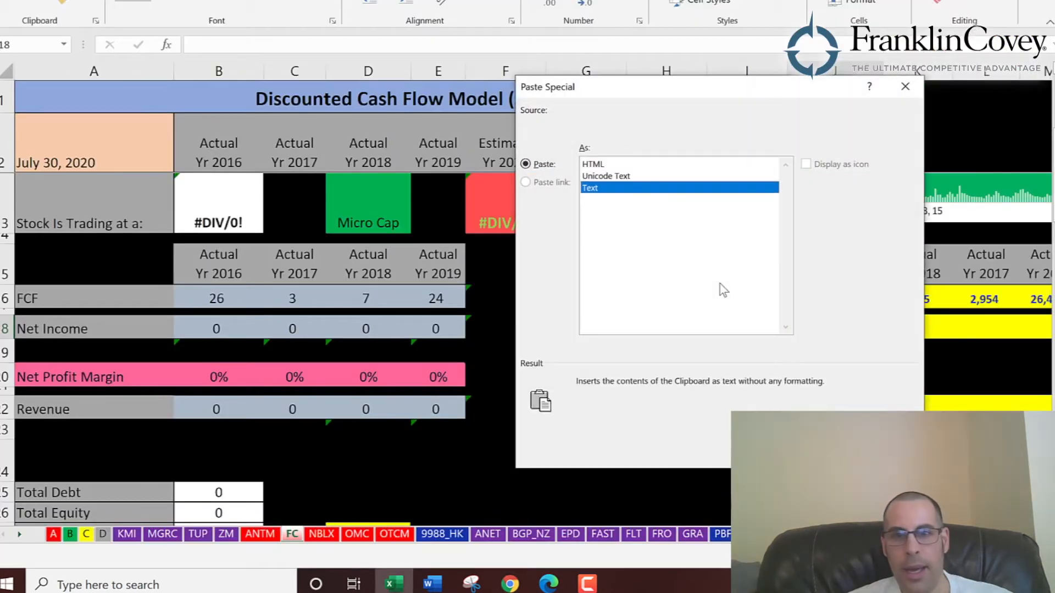
key("Return")
Copy the 2019 to 2016 Total Revenue figures from Yahoo Finance and paste them unformatted into the model's yellow Revenue row
key("alt+Tab")
scroll(547, 193, "up", 4)
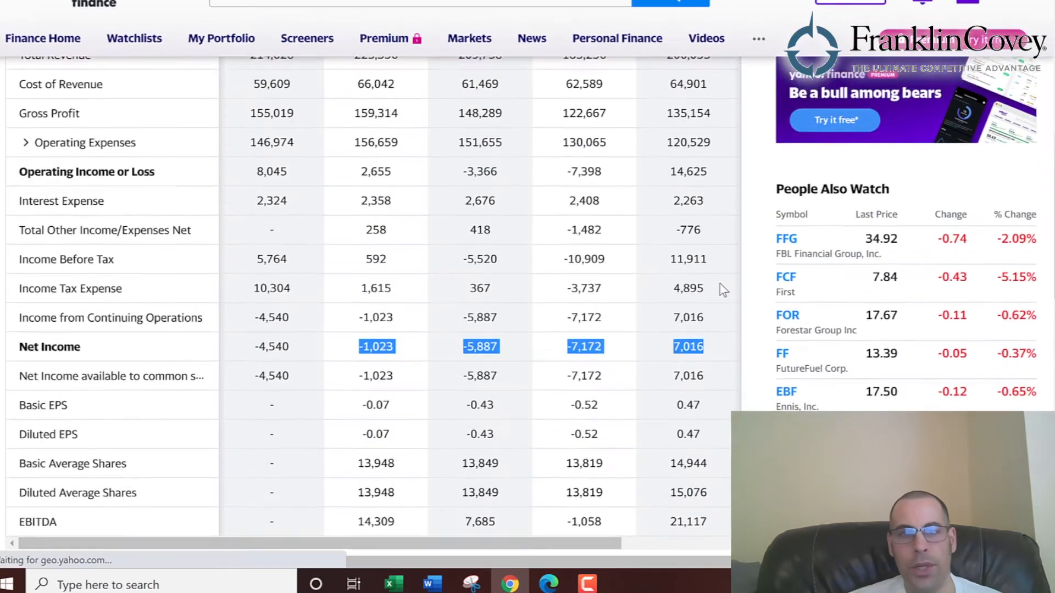
left_click_drag(352, 177, 726, 179)
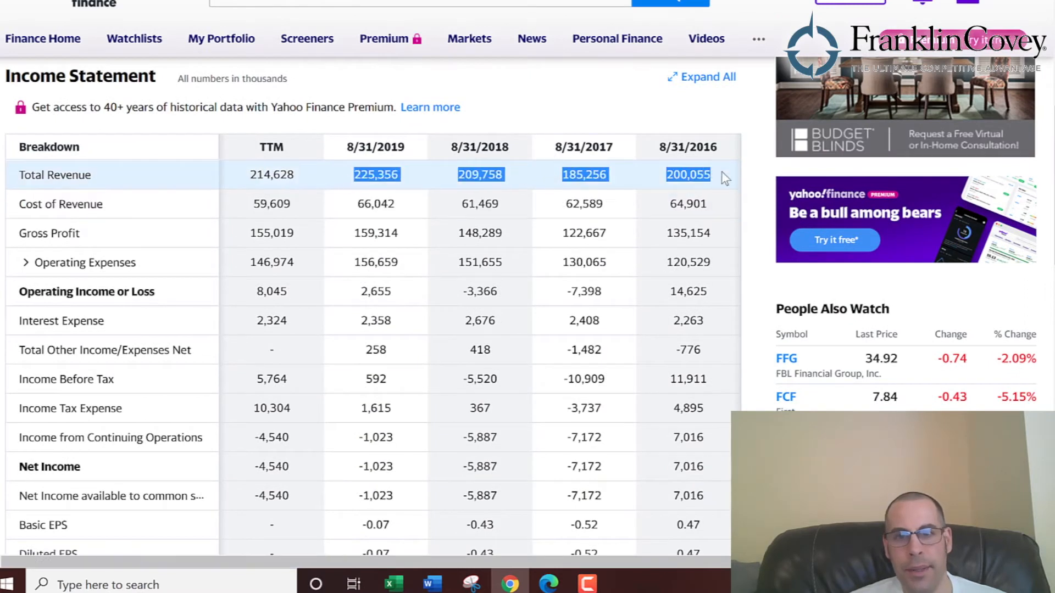
key("ctrl+c")
key("alt+Tab")
key("shift+F10")
key("s")
key("Down")
key("Return")
Examine the actual Revenue, Net Profit Margin and FCF figures for 2016 to 2019 in the model
key("Left")
key("Left")
key("Left")
key("Left")
key("Left")
key("Left")
key("Left")
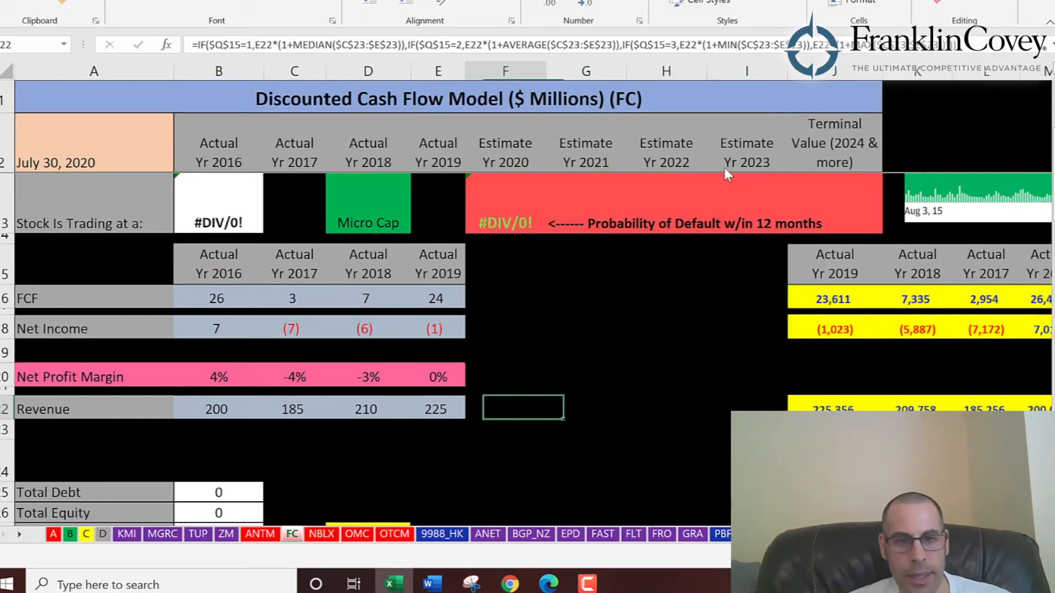
key("Left")
key("Left")
key("Right")
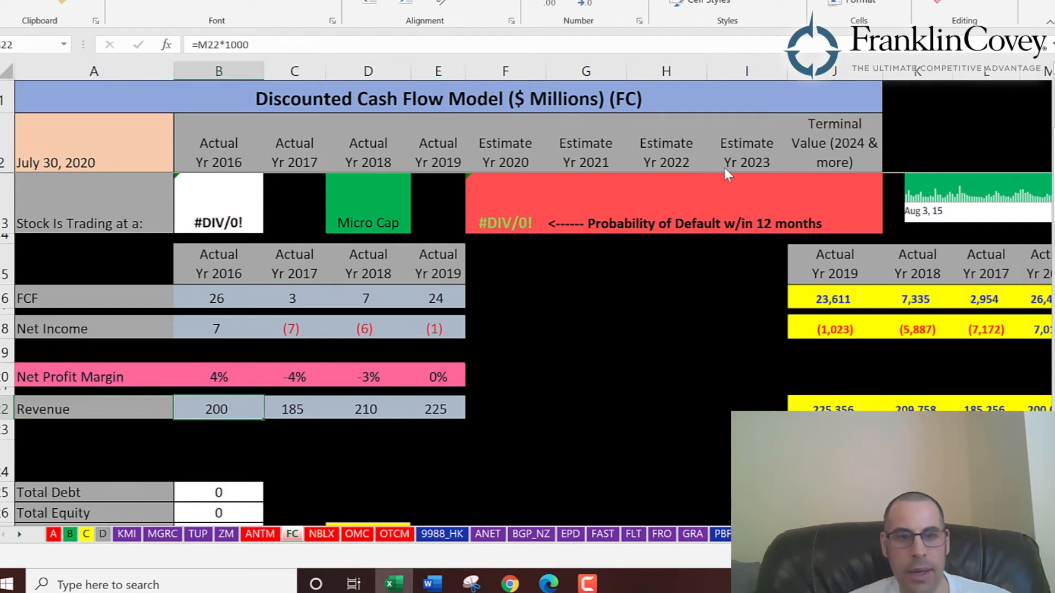
key("Down")
key("Down")
key("Up")
key("Up")
key("Up")
key("Up")
key("Up")
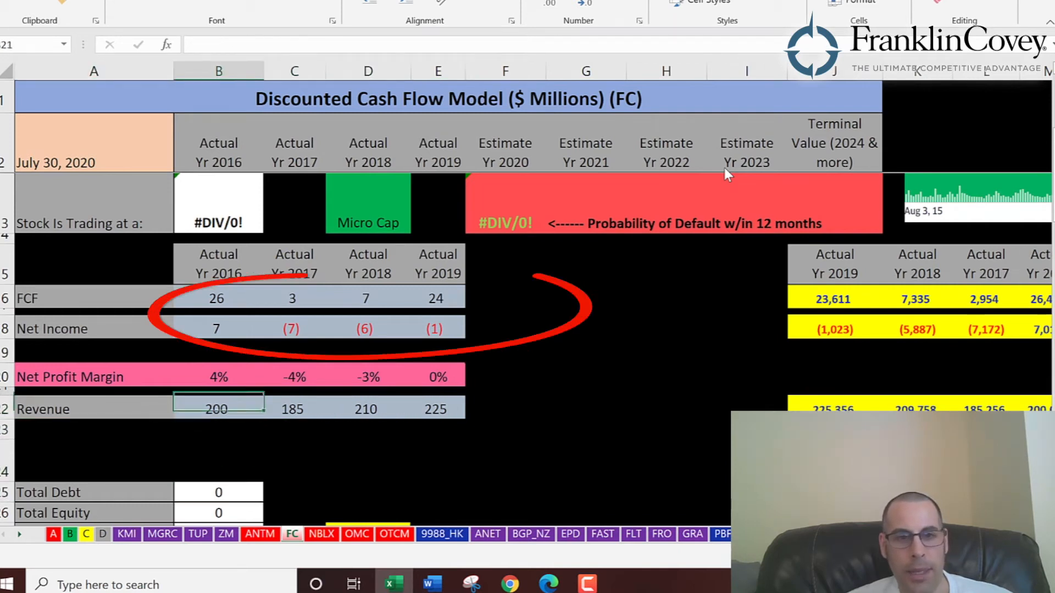
key("Up")
key("Right")
key("Right")
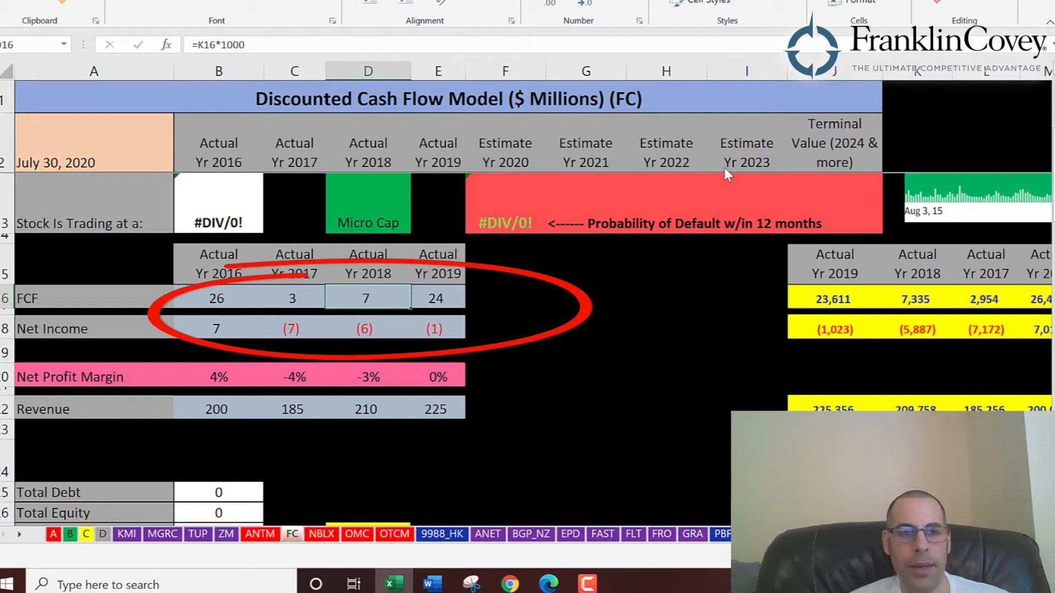
key("Left")
key("Left")
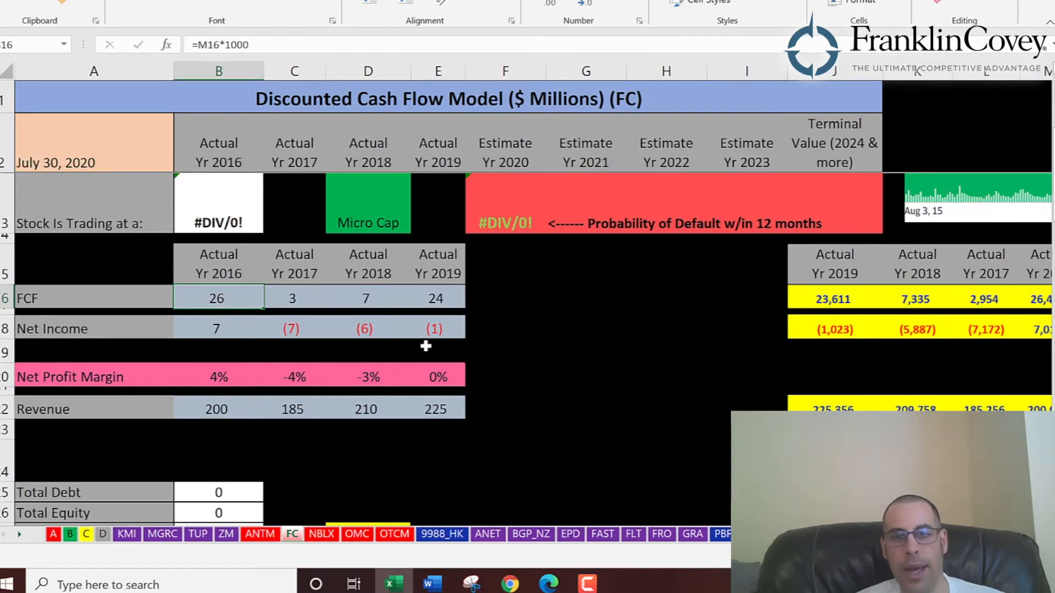
Compare the yearly Net Income figures with the FCF figures for 2016 to 2019
left_click(436, 329)
left_click(365, 329)
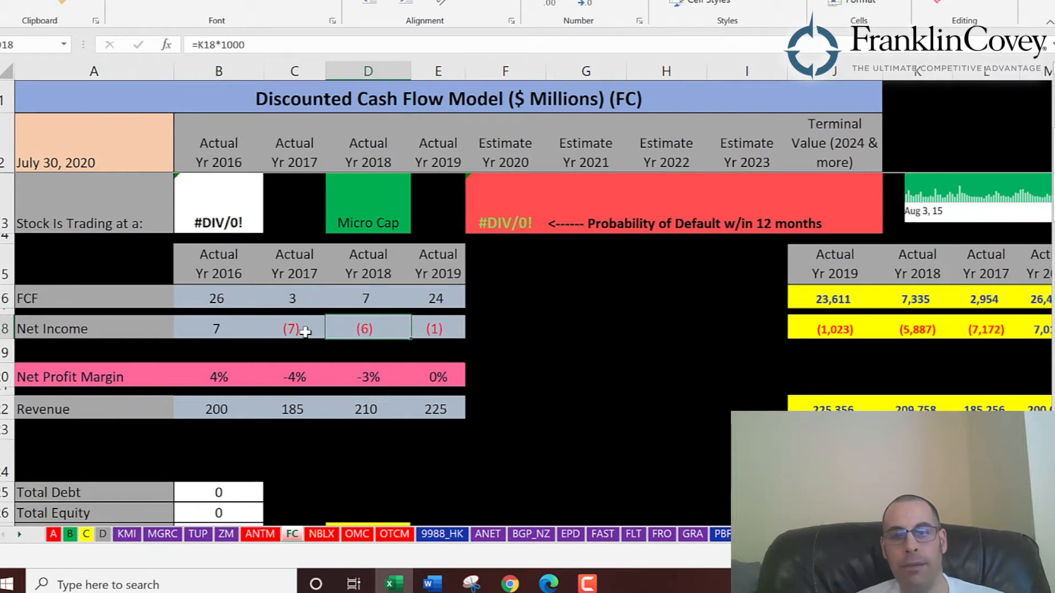
left_click(302, 329)
left_click(289, 287)
left_click(343, 297)
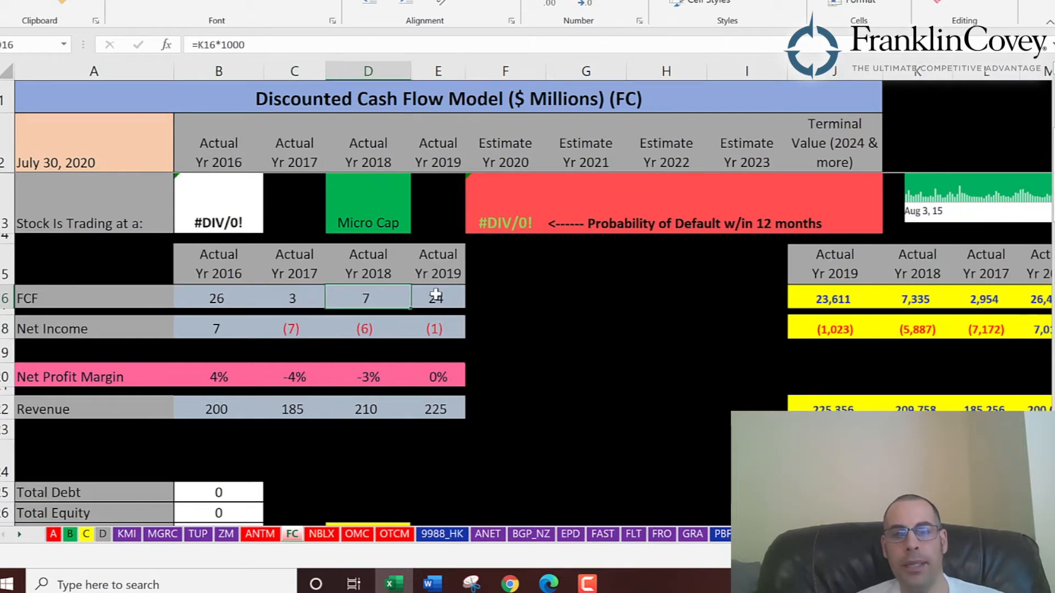
left_click(431, 297)
left_click(374, 297)
left_click(294, 298)
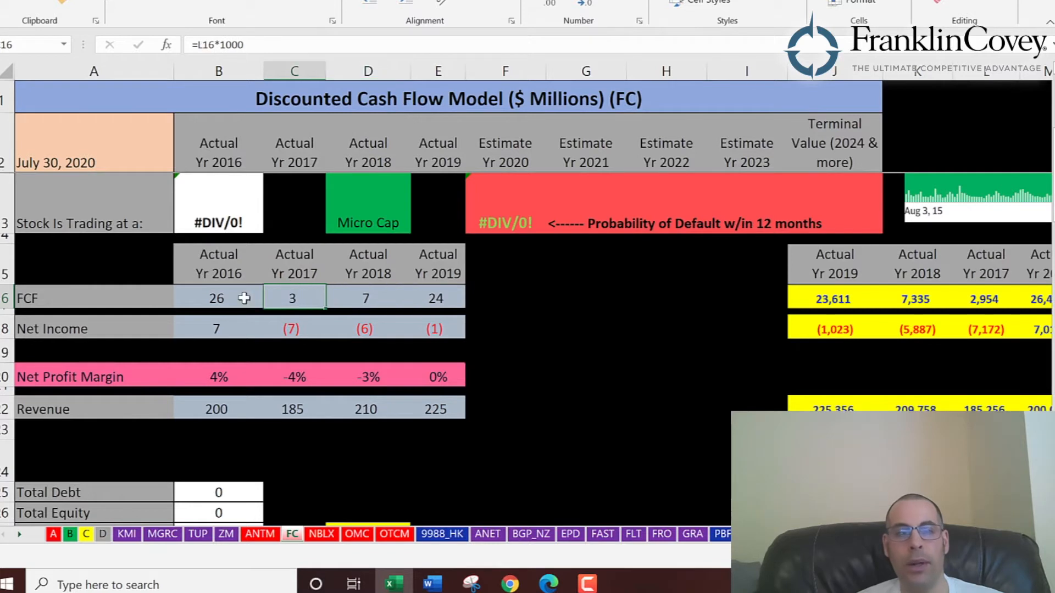
left_click(209, 299)
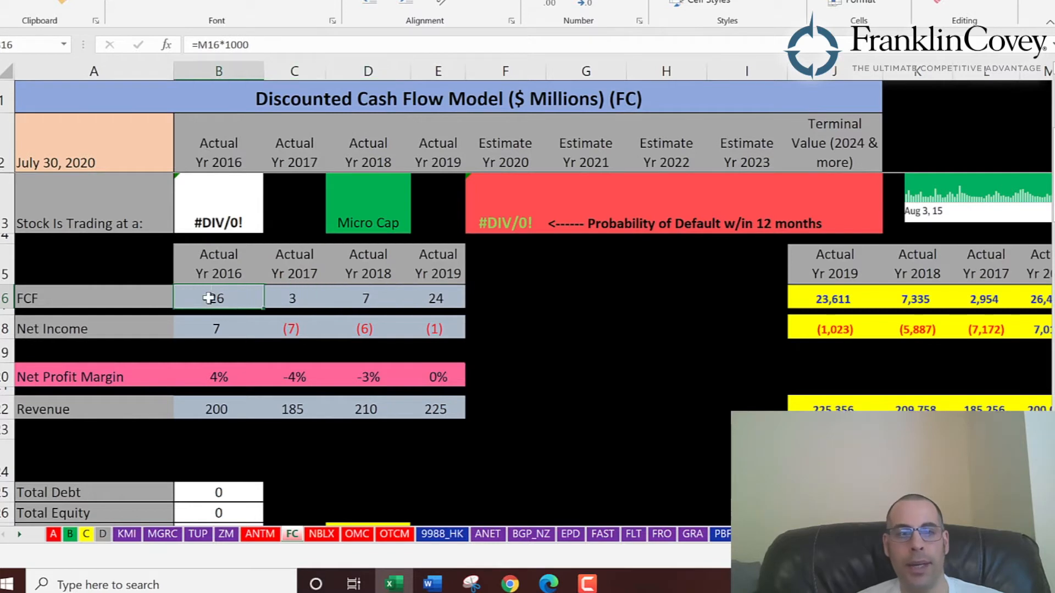
left_click(292, 329)
left_click(365, 329)
Copy the 8/31/2019 Interest Expense of 2,358 from Yahoo Finance's income statement into the model's yellow debt inputs in Excel
scroll(424, 335, "down", 4)
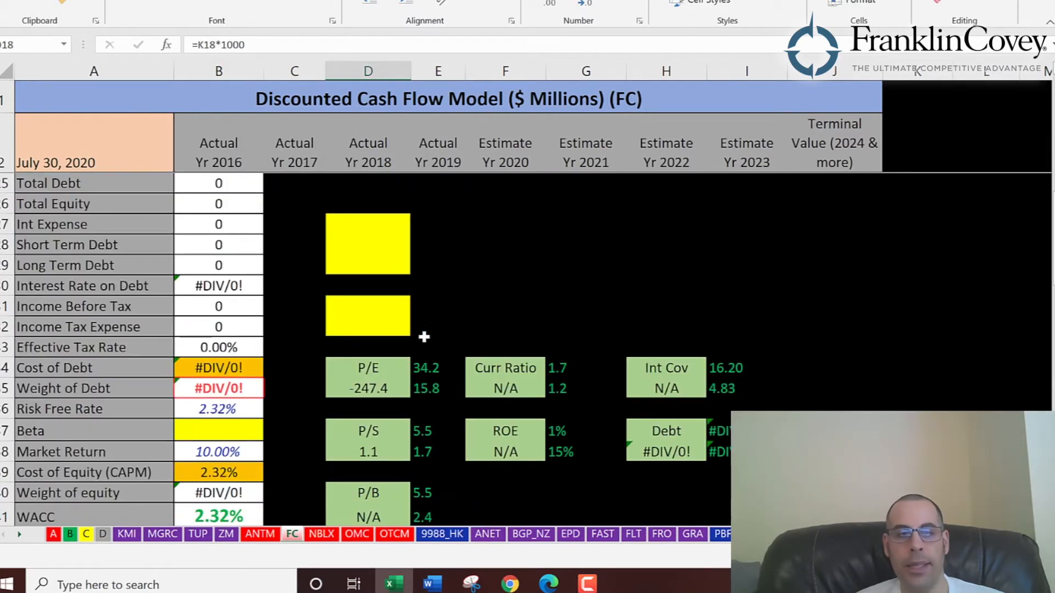
left_click(375, 236)
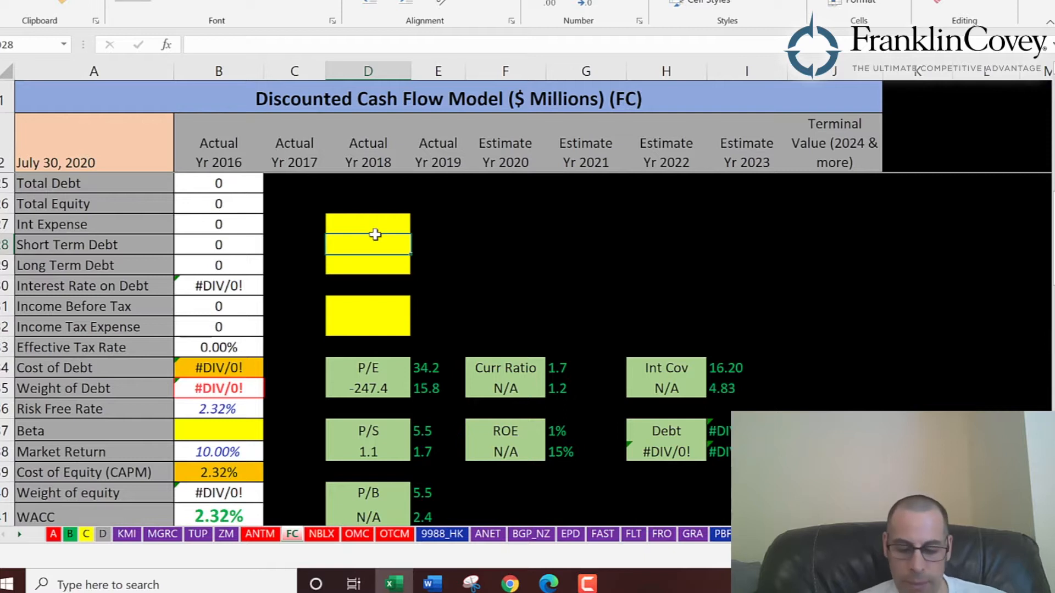
key("alt+Tab")
scroll(377, 234, "up", 1)
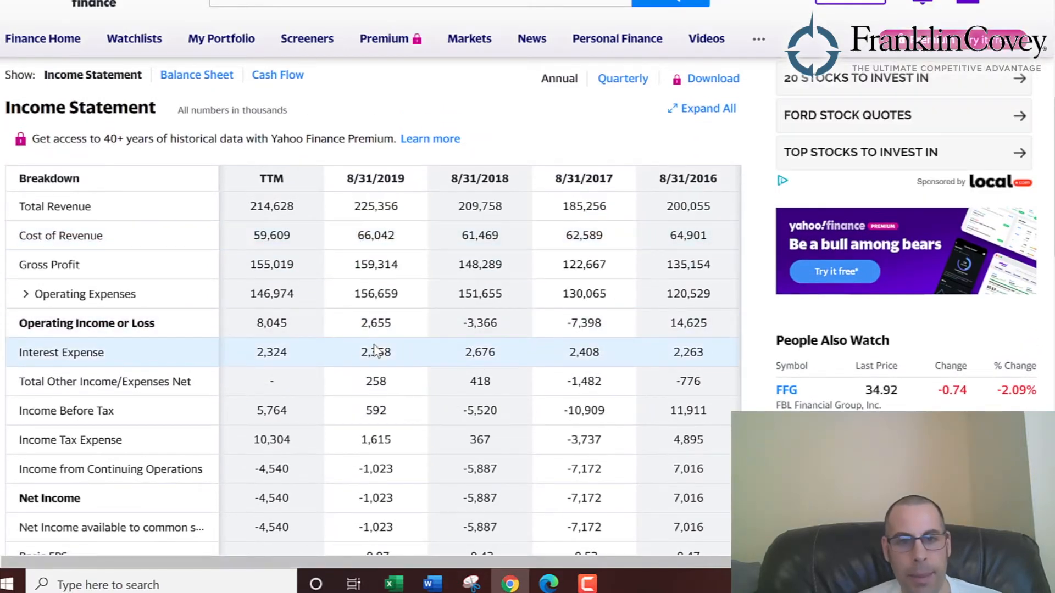
key("alt+Tab")
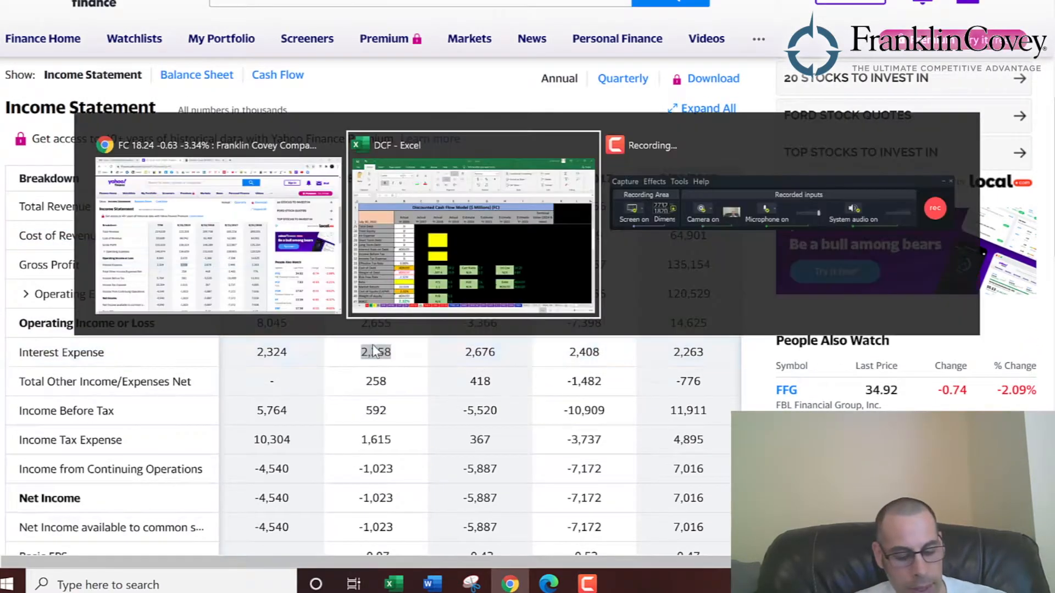
key("ctrl+v")
Open Franklin Covey's balance sheet on Yahoo Finance and expand its current and non-current liabilities
key("alt+Tab")
scroll(373, 350, "up", 2)
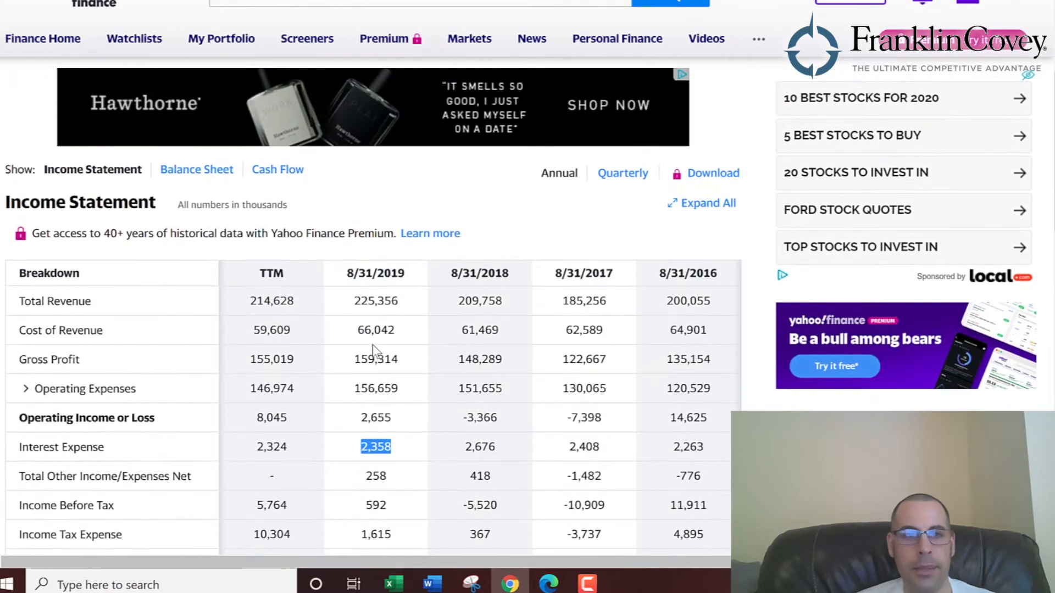
left_click(217, 206)
scroll(138, 247, "down", 2)
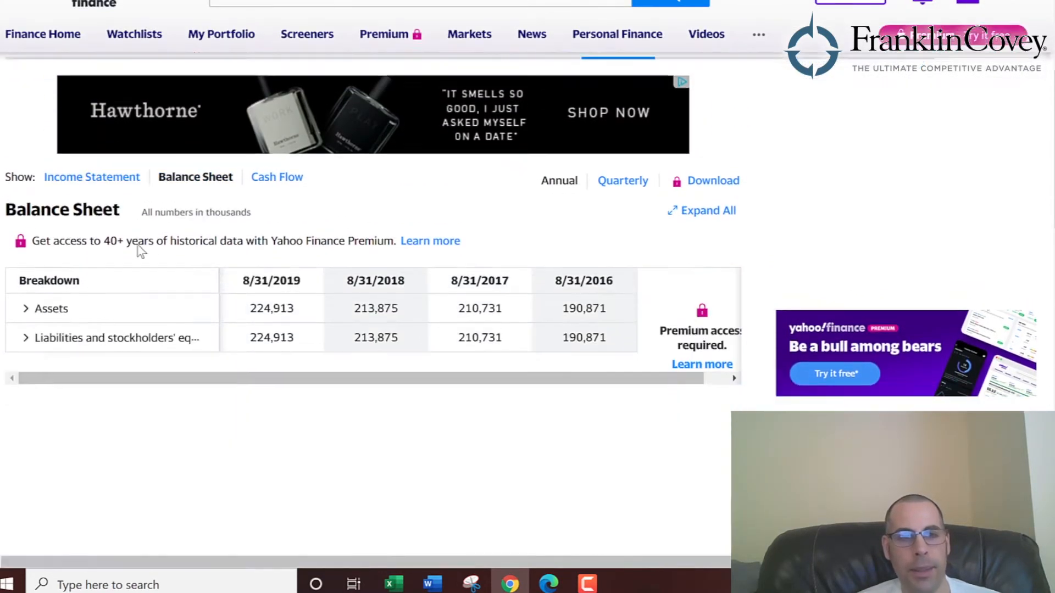
left_click(27, 284)
left_click(38, 312)
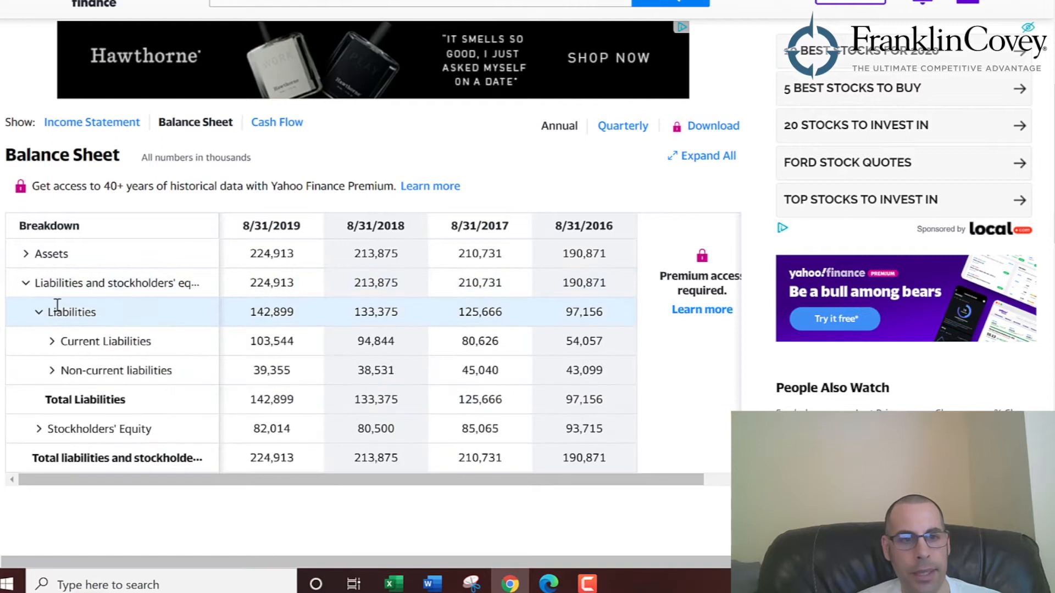
scroll(63, 291, "down", 2)
left_click(51, 292)
left_click(52, 263)
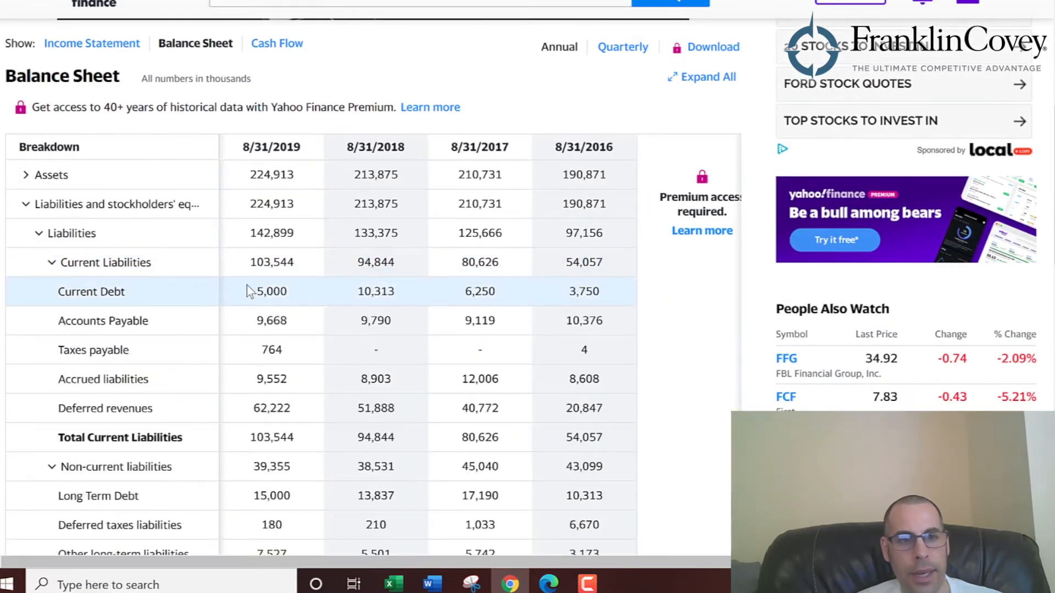
Copy the 8/31/2019 Current Debt of 5,000 from the balance sheet into the Excel model's yellow Short Term Debt input
key("ctrl+c")
key("alt+Tab")
key("ctrl+v")
key("alt+Tab")
Copy the 8/31/2019 Long Term Debt of 15,000 from Yahoo Finance into the Excel model's yellow Long Term Debt input
scroll(316, 285, "down", 1)
scroll(269, 272, "down", 5)
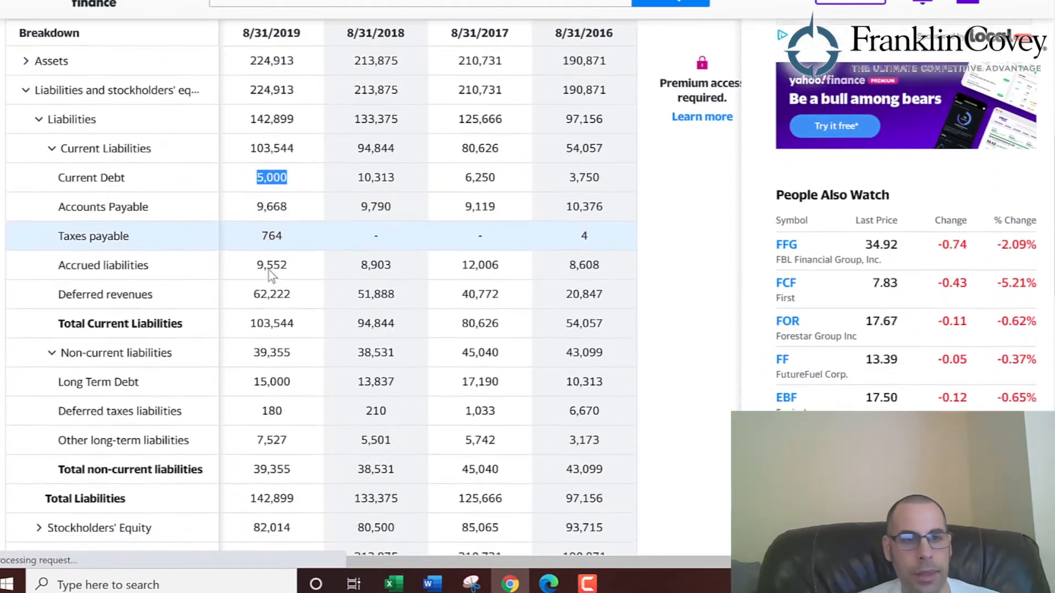
double_click(265, 273)
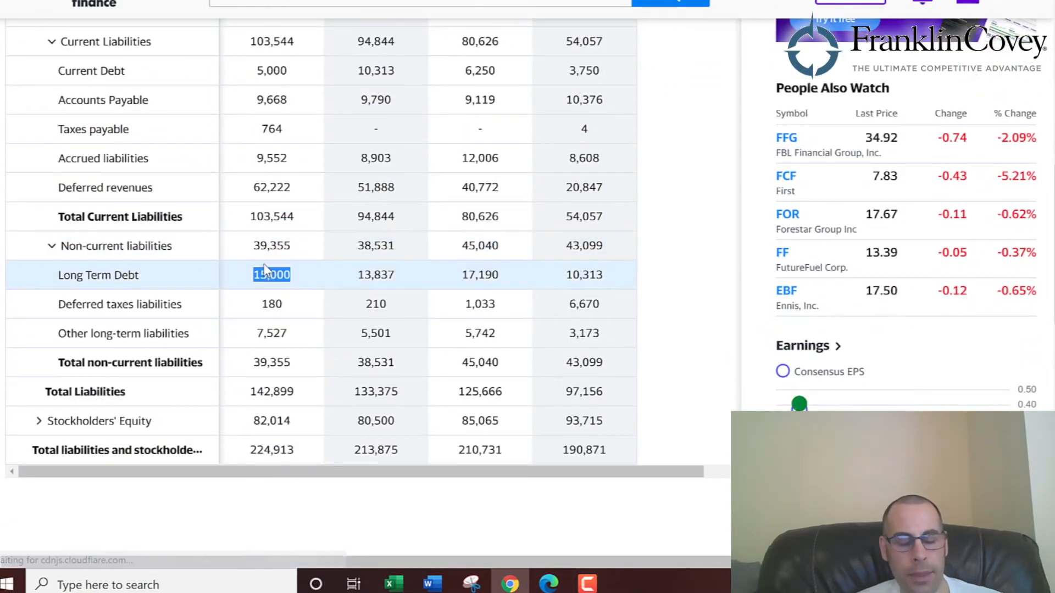
key("ctrl+c")
key("alt+Tab")
key("ctrl+v")
key("Return")
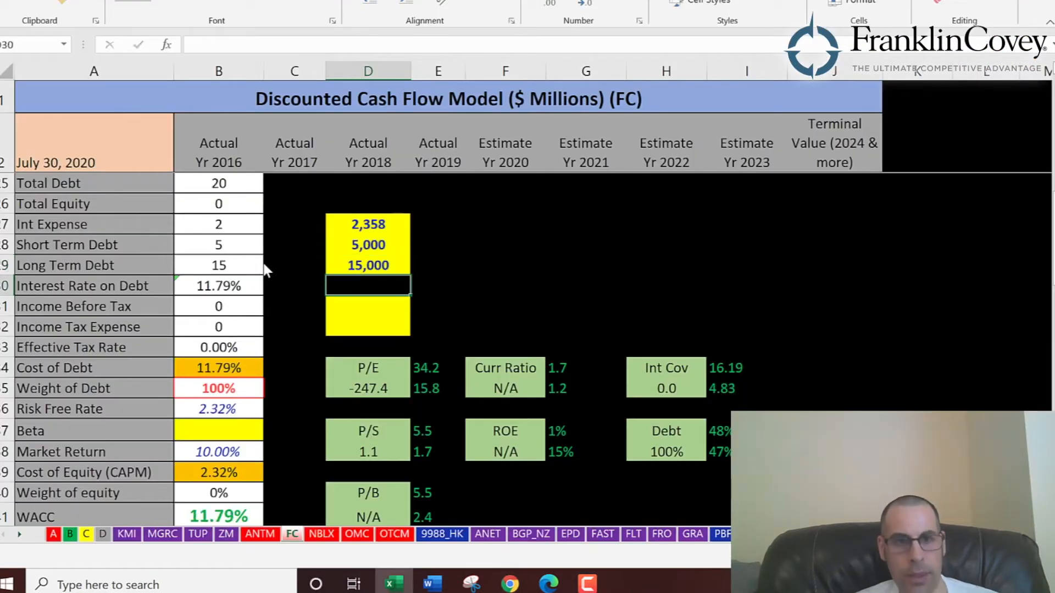
Copy the 8/31/2016 Income Before Tax of 11,911 from Yahoo Finance's income statement into the Excel model's yellow Income Before Tax input
key("Left")
key("Left")
key("Down")
key("Right")
key("Right")
key("alt+Tab")
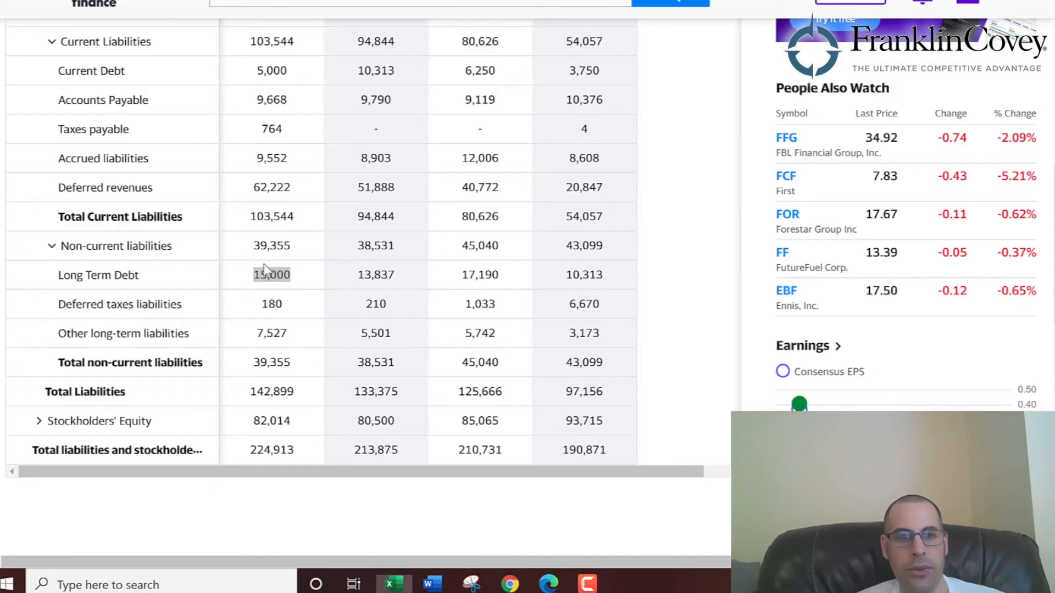
scroll(116, 179, "up", 4)
scroll(99, 159, "up", 2)
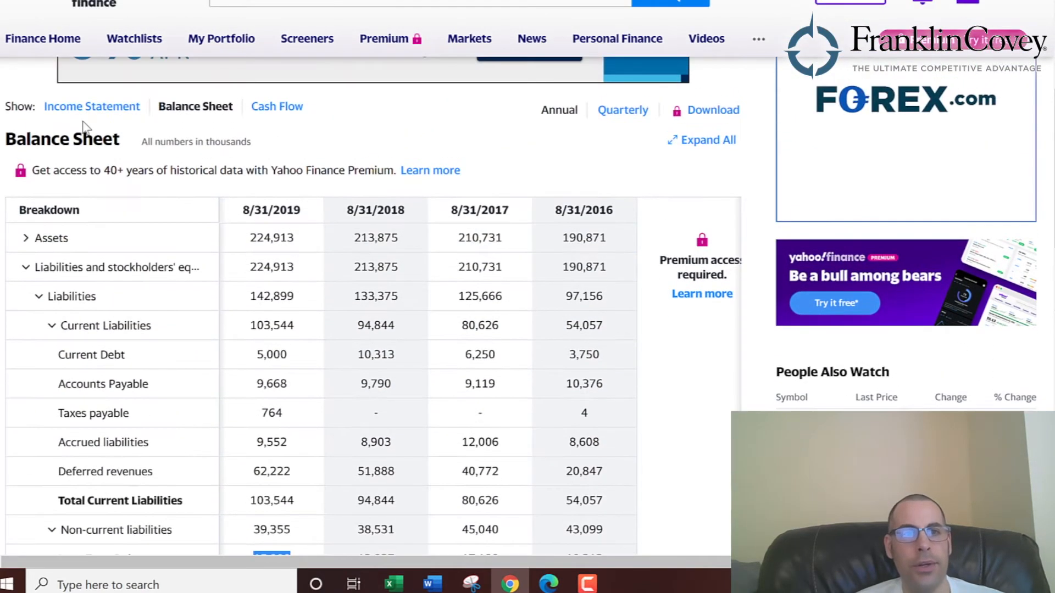
left_click(83, 107)
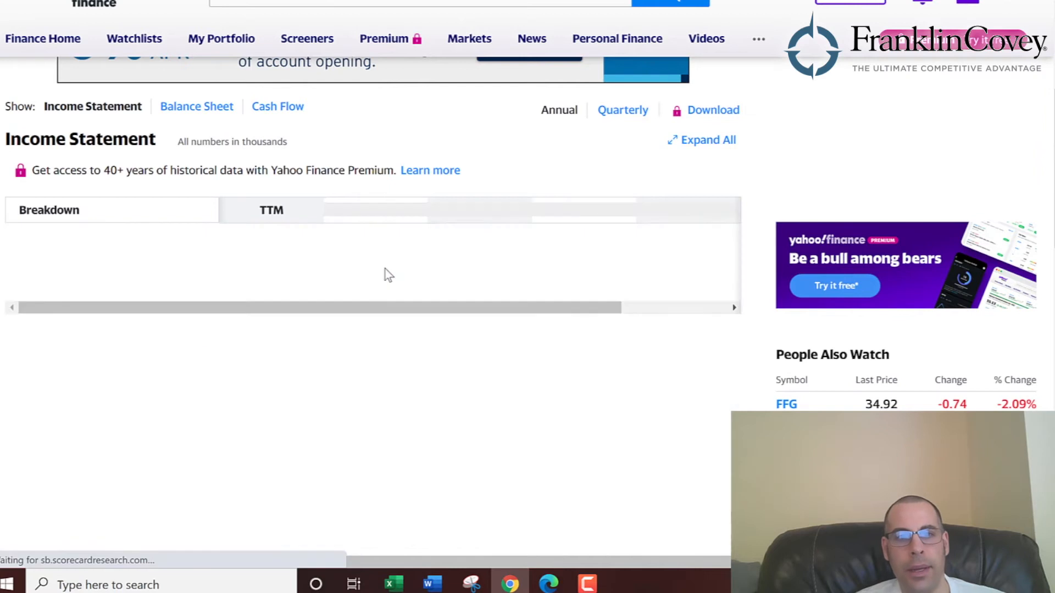
scroll(386, 273, "down", 4)
scroll(336, 278, "up", 3)
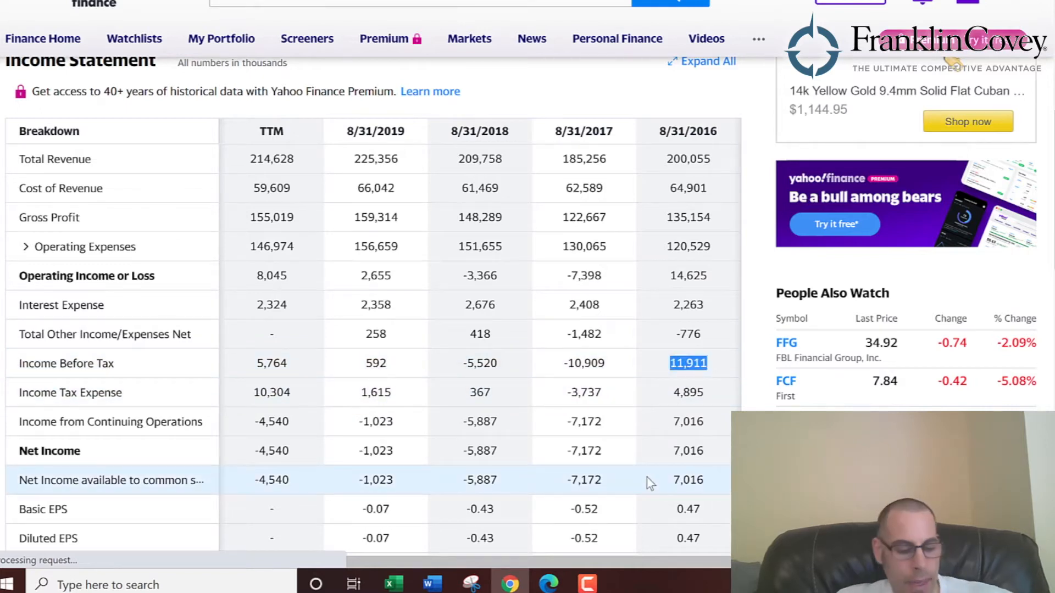
key("alt+Tab")
key("ctrl+v")
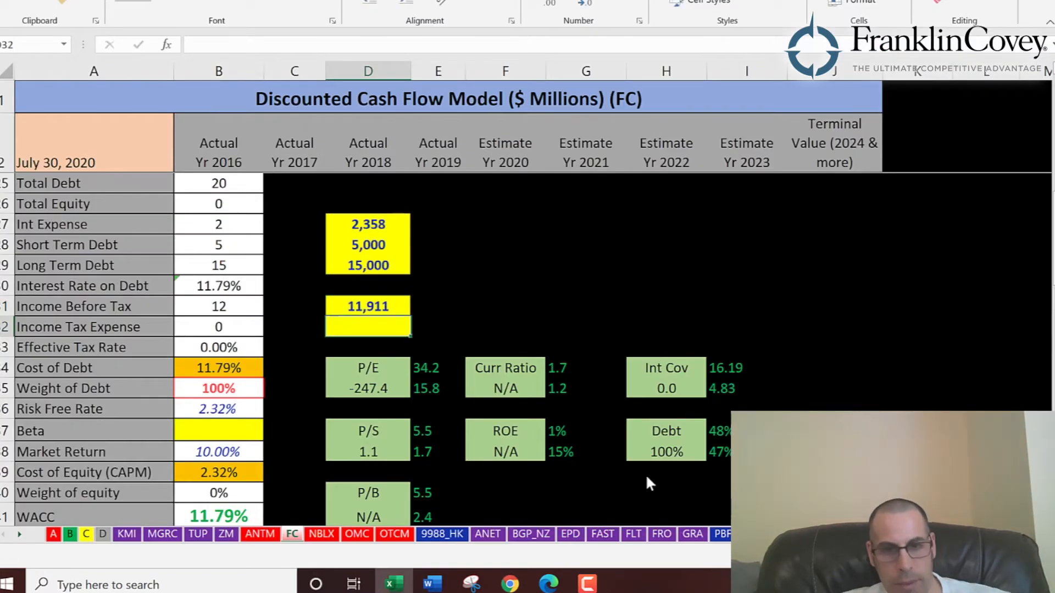
Copy the 8/31/2016 Income Tax Expense of 4,895 from Yahoo Finance into the Excel model's yellow Income Tax Expense input
key("alt+Tab")
double_click(692, 391)
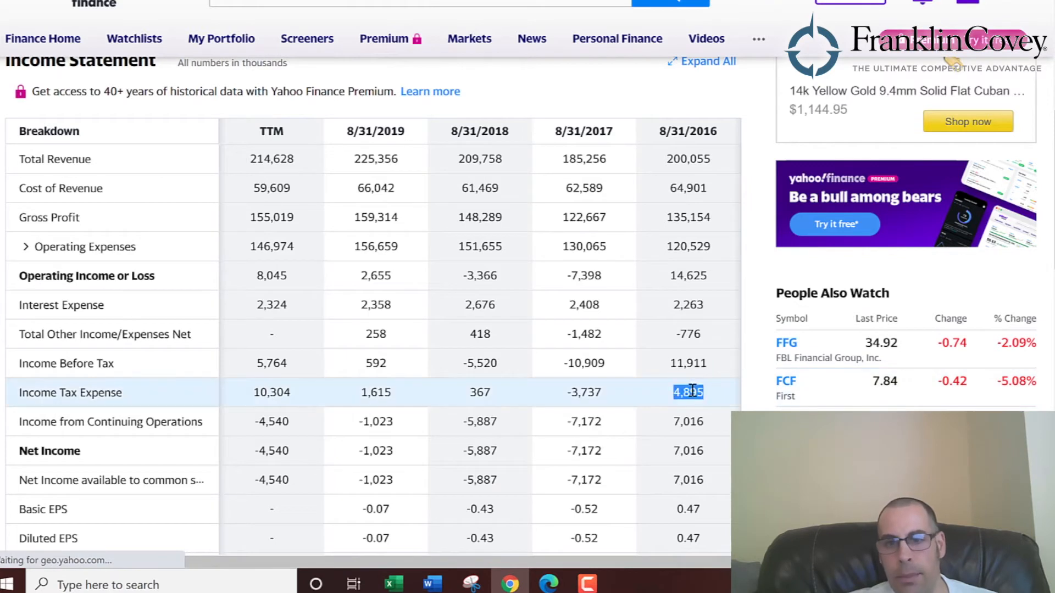
key("alt+Tab")
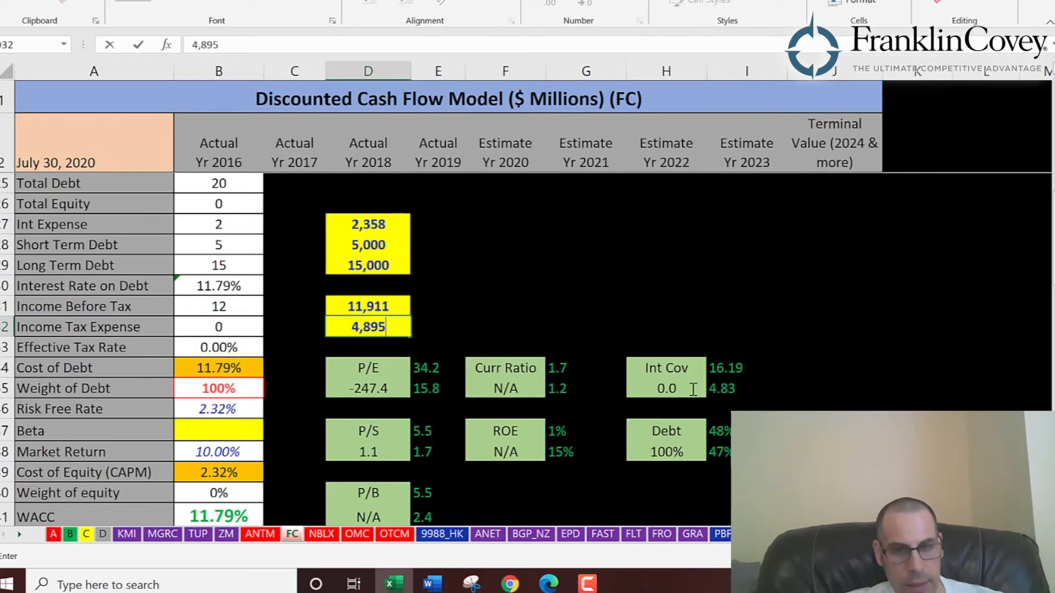
key("Return")
Examine the effective tax rate and cost of debt calculated in the model
key("Left")
key("Left")
key("Right")
key("Up")
key("Right")
key("Left")
key("Down")
key("Down")
key("Left")
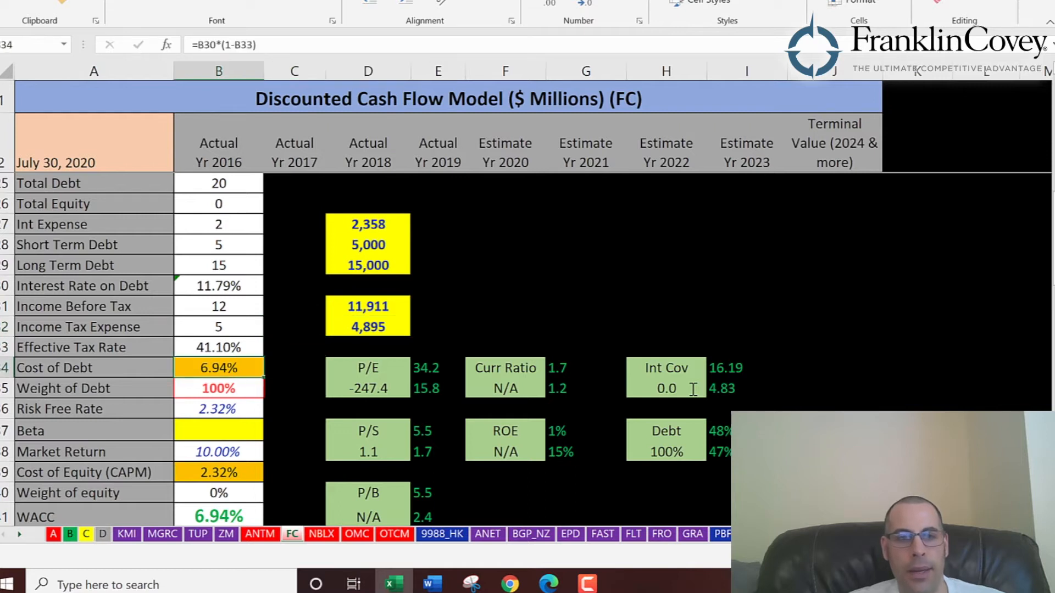
Copy the 5Y Monthly Beta of 1.56 from Yahoo Finance's Franklin Covey summary into the Excel model's yellow Beta input
key("Down")
key("Down")
key("Down")
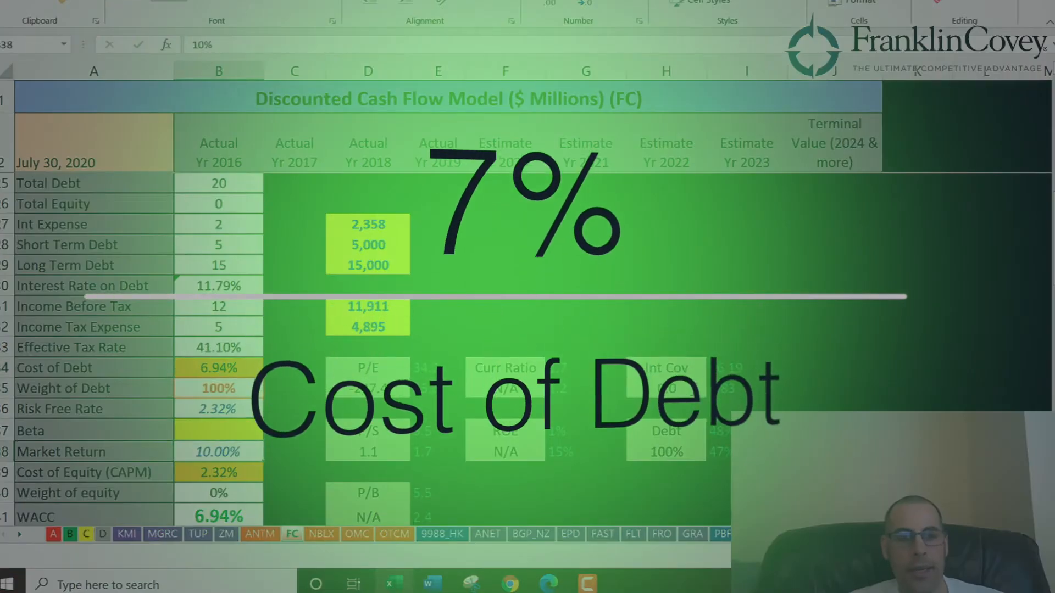
key("alt+Tab")
scroll(693, 391, "up", 3)
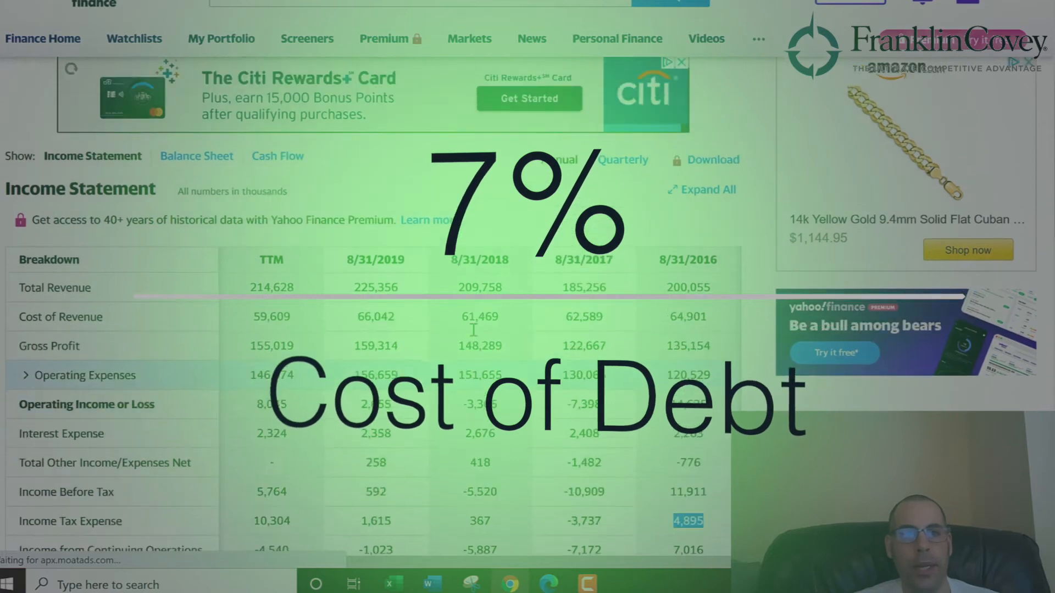
scroll(306, 122, "up", 1)
left_click(27, 145)
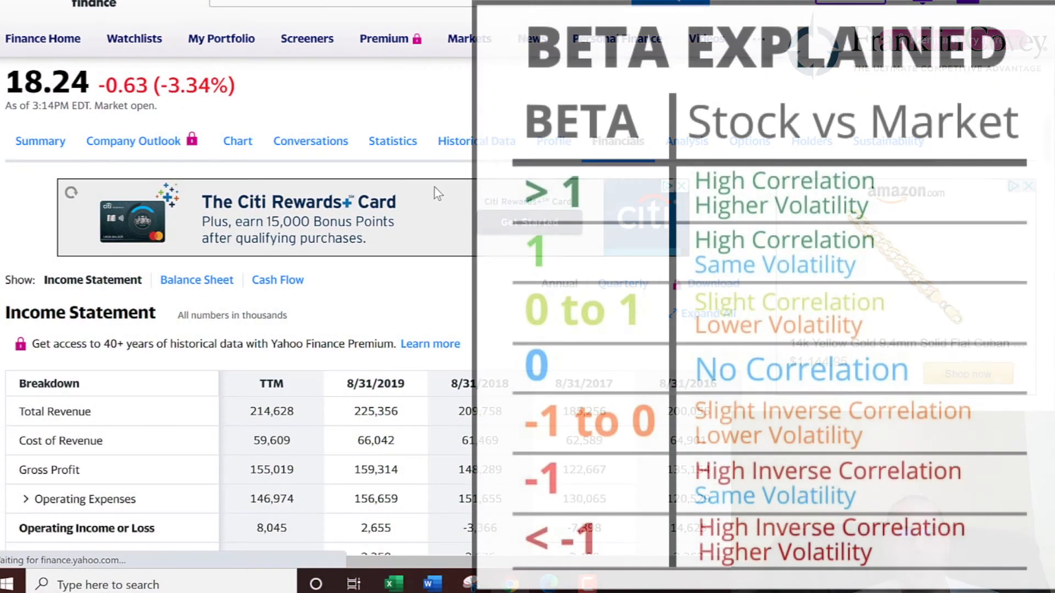
scroll(236, 308, "down", 5)
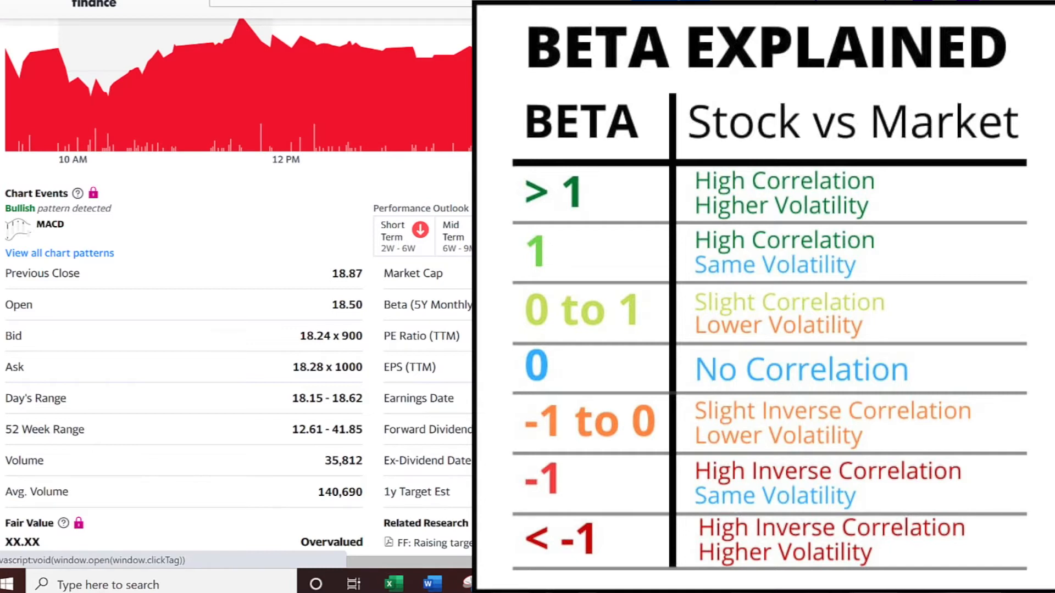
key("alt+Tab")
Select the model's yellow Current Assets input, then bring up Franklin Covey's balance sheet in Yahoo Finance's financials
scroll(345, 388, "down", 2)
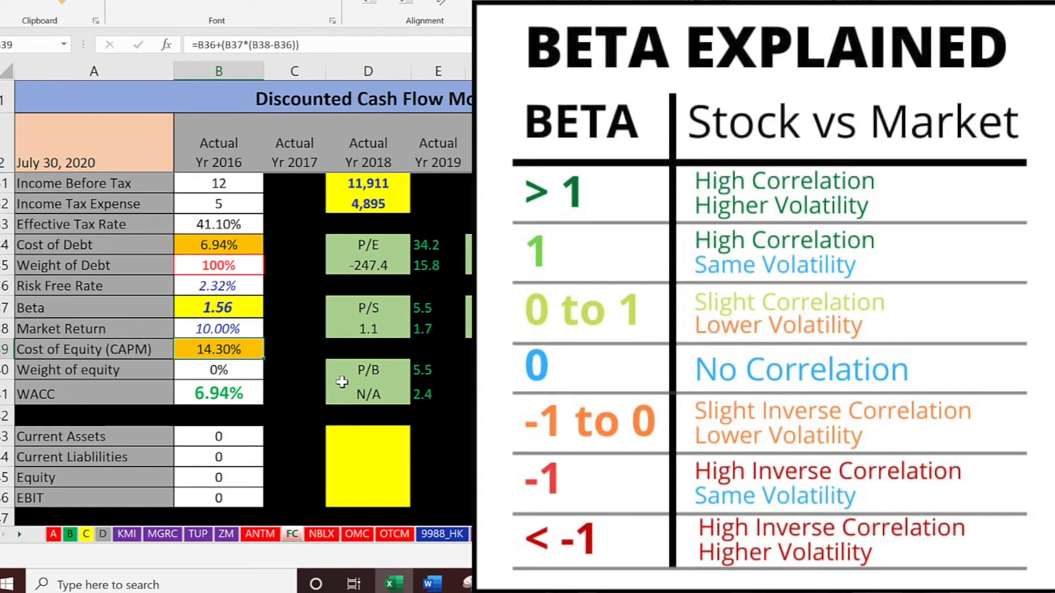
scroll(342, 377, "down", 1)
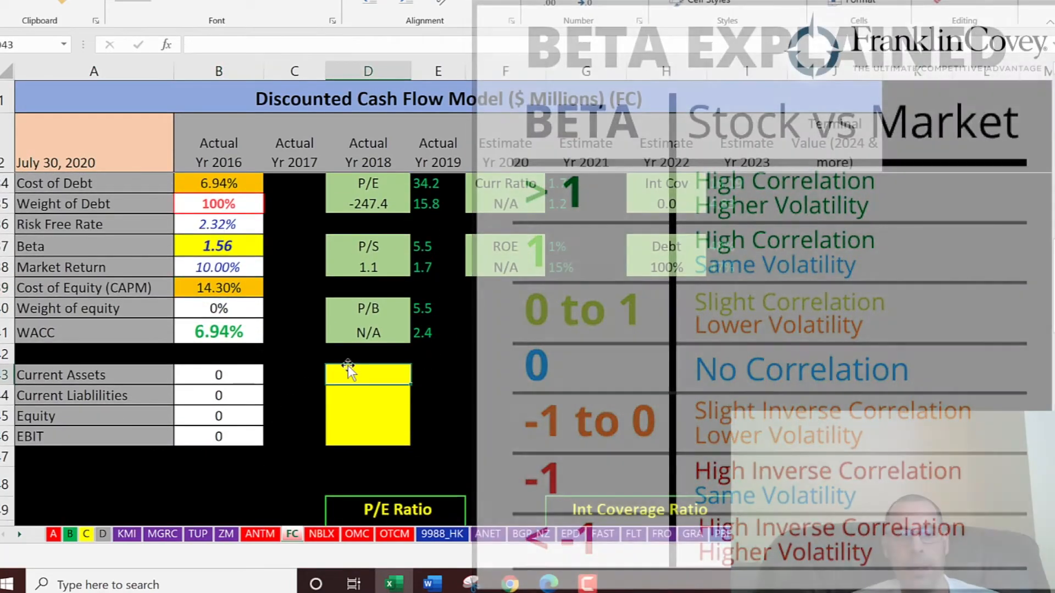
key("alt+Tab")
scroll(516, 350, "up", 4)
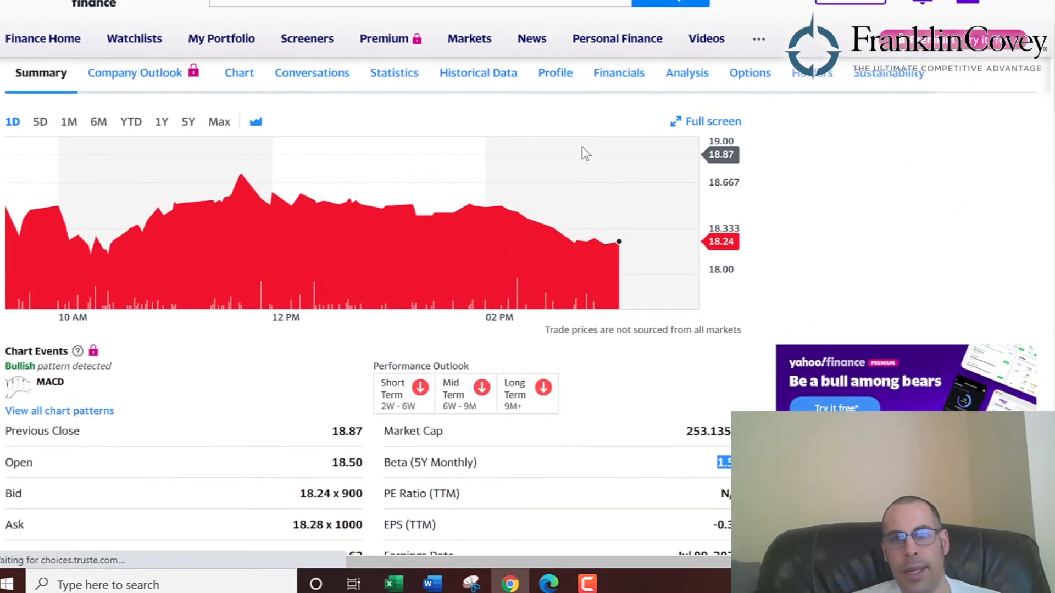
left_click(619, 88)
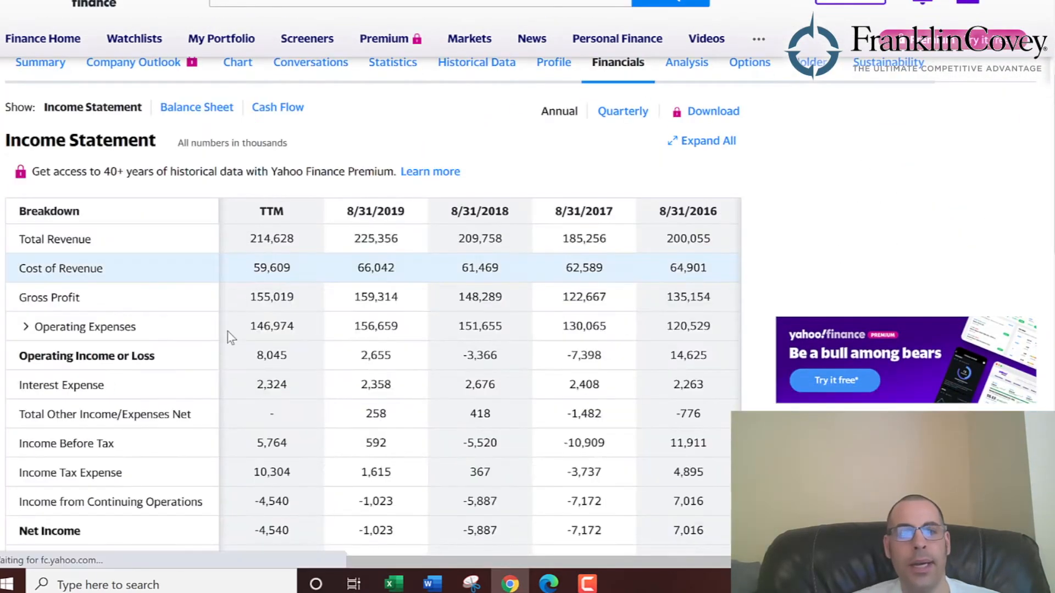
left_click(194, 112)
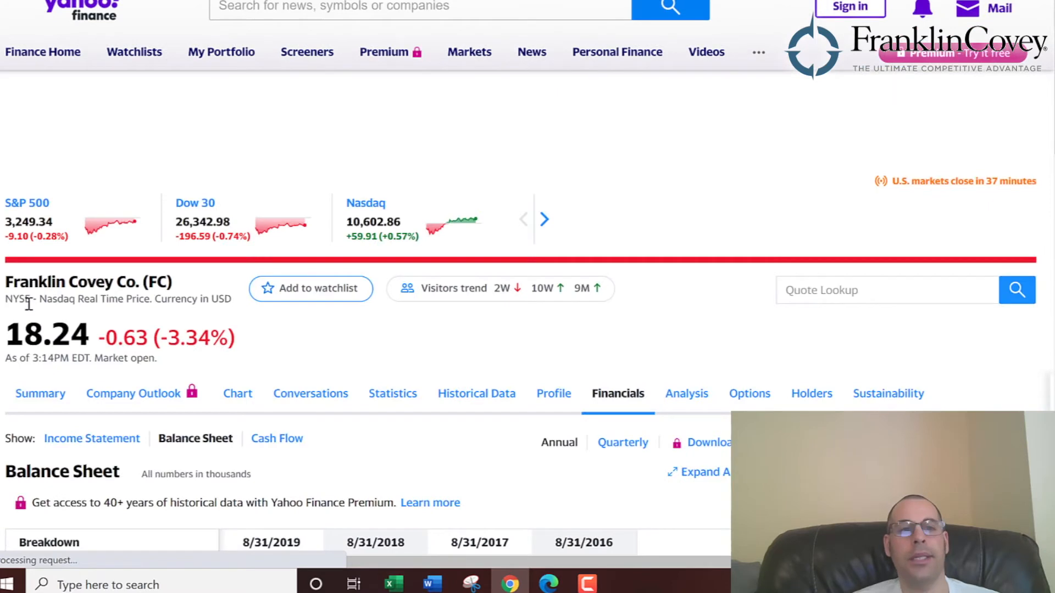
scroll(40, 306, "down", 5)
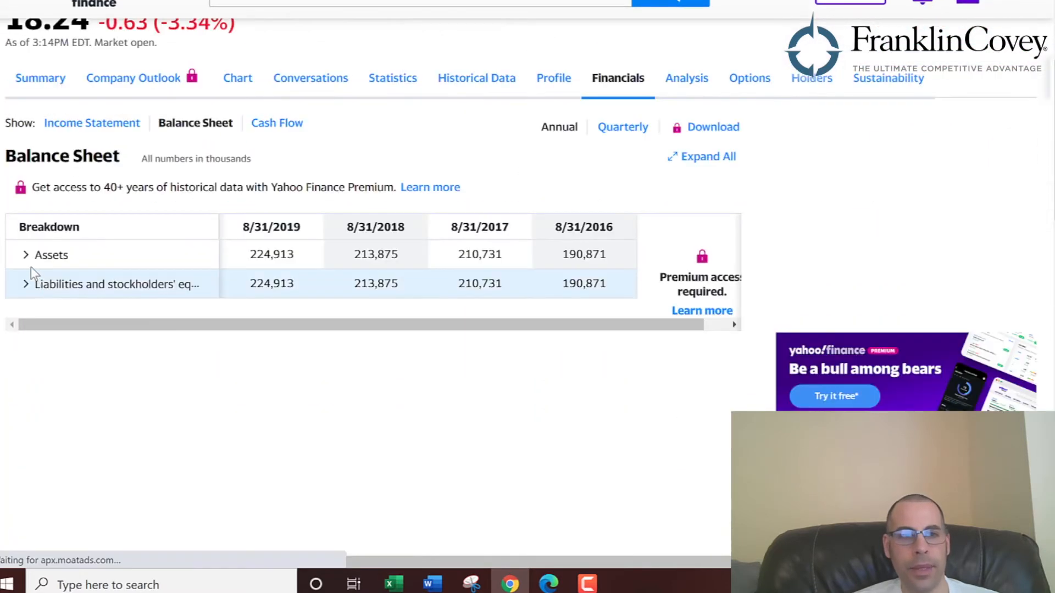
Expand the assets and copy the 8/31/2019 Current Assets of 119,340 into the Excel model's yellow Current Assets input
left_click(25, 256)
double_click(255, 281)
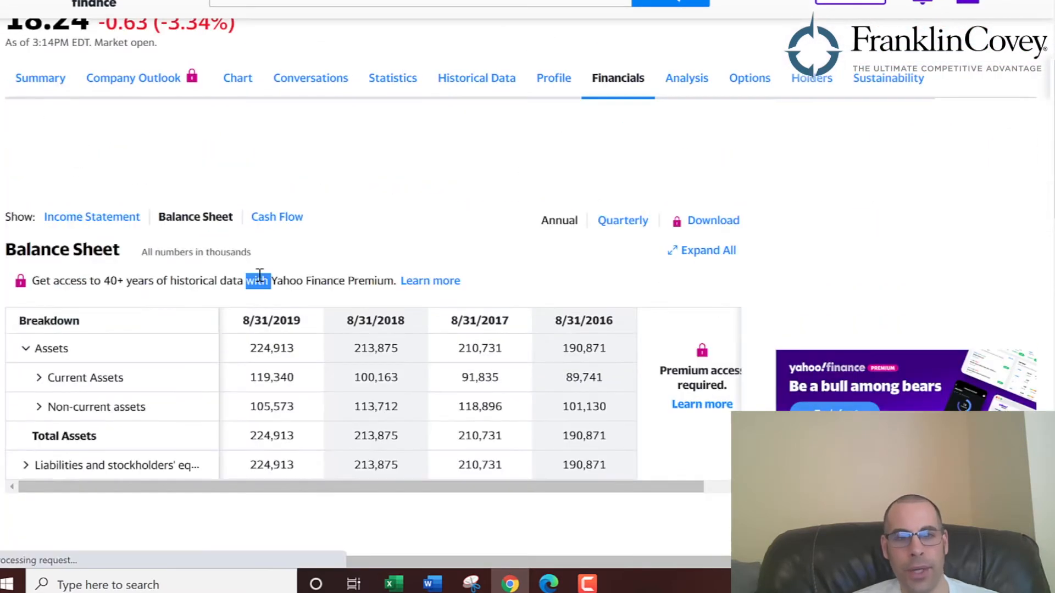
left_click(279, 352)
double_click(263, 371)
key("ctrl+c")
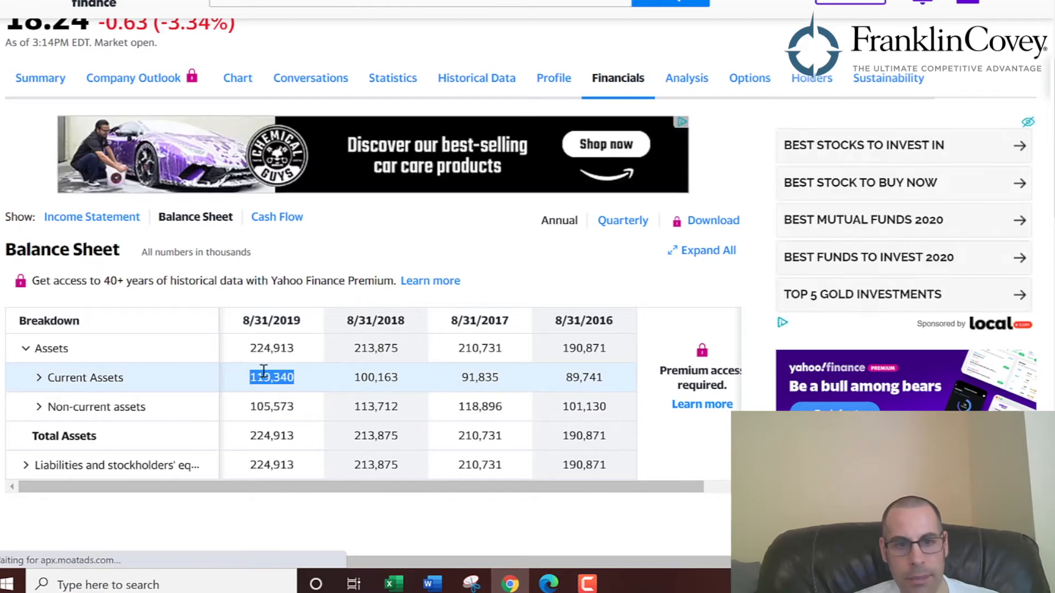
key("alt+Tab")
key("ctrl+v")
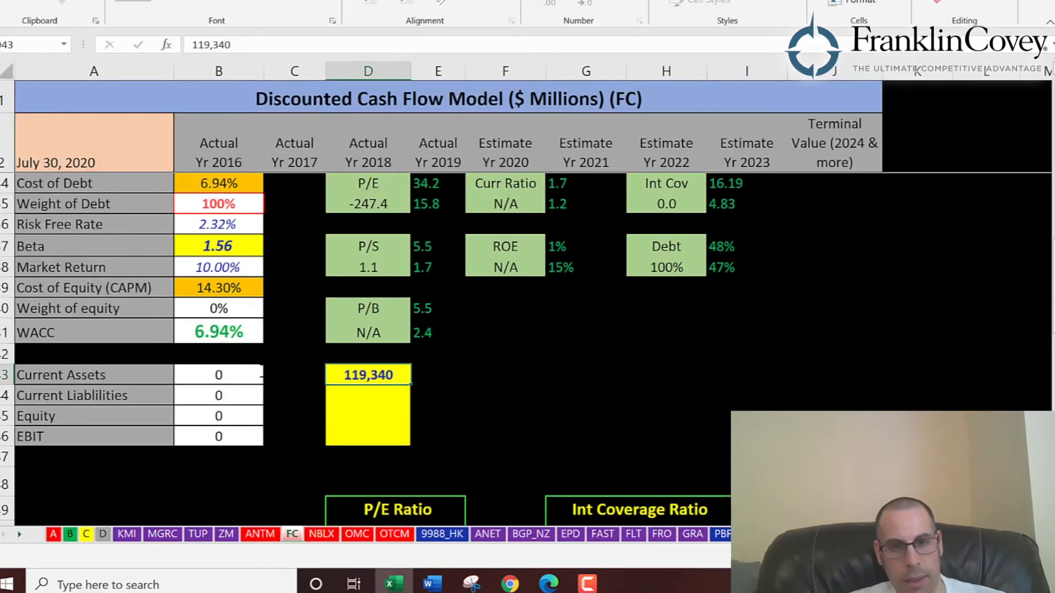
key("Return")
Expand the liabilities on Yahoo Finance and copy the 8/31/2019 Current Liabilities of 103,544 into the Excel model's yellow Current Liabilities input
key("alt+Tab")
scroll(193, 394, "down", 2)
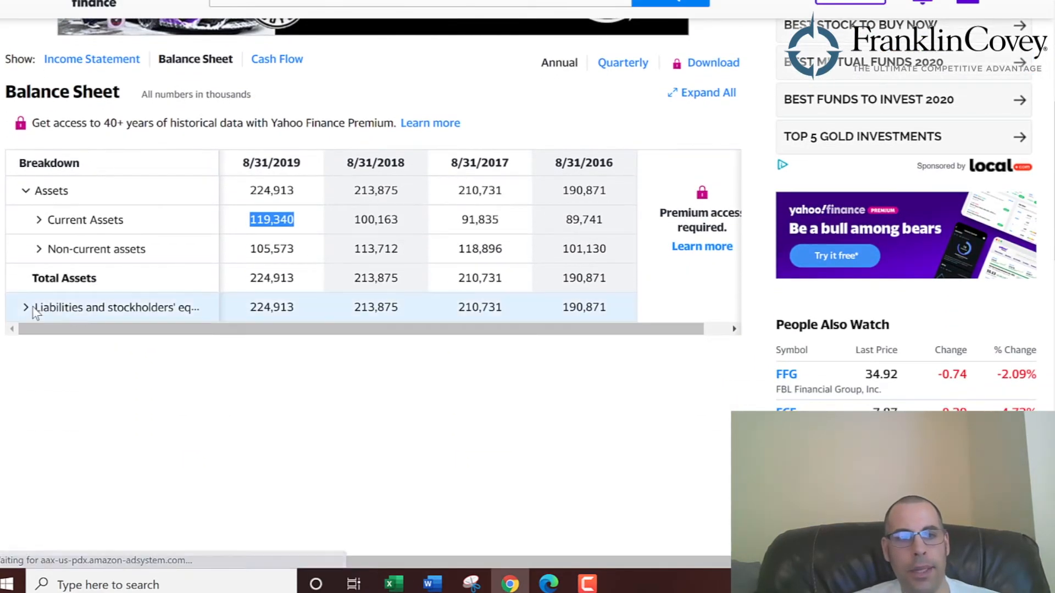
left_click(26, 307)
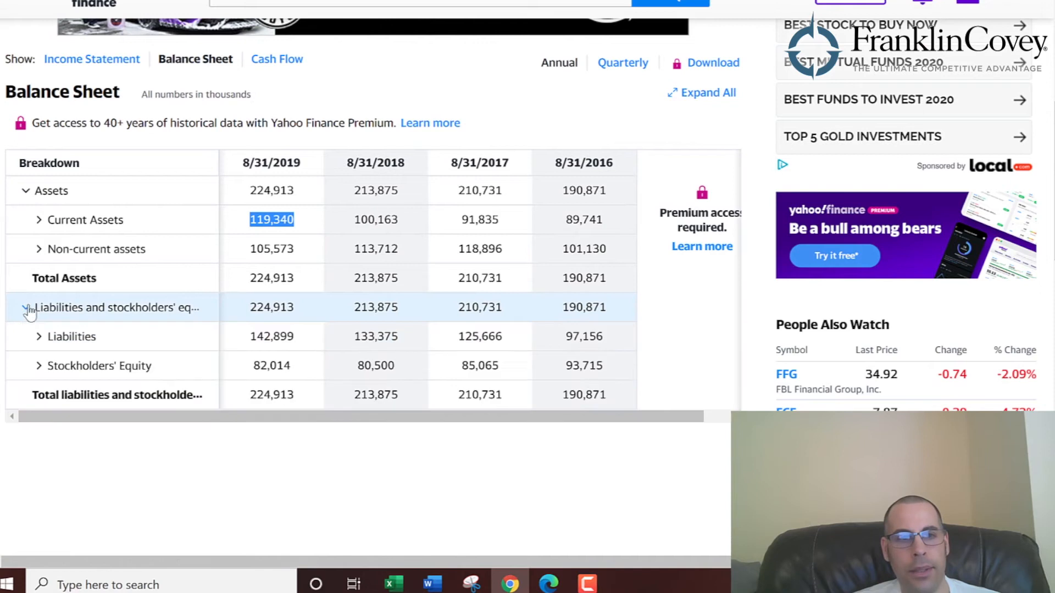
left_click(35, 337)
double_click(267, 363)
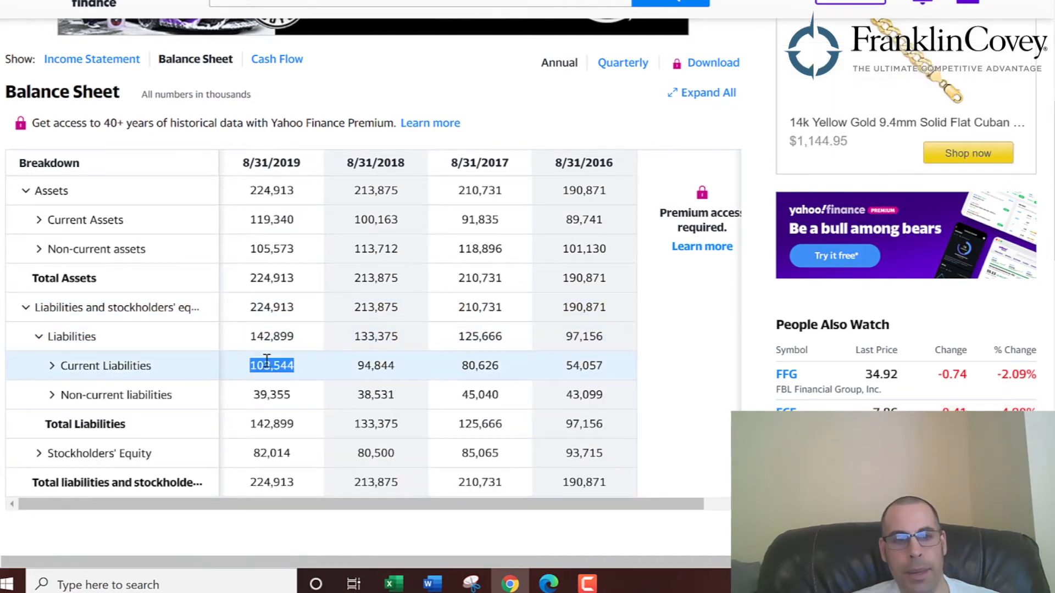
key("alt+Tab")
key("Return")
Copy the 8/31/2019 Stockholders' Equity of 82,014 from Yahoo Finance into the Excel model's yellow Equity input
key("alt+Tab")
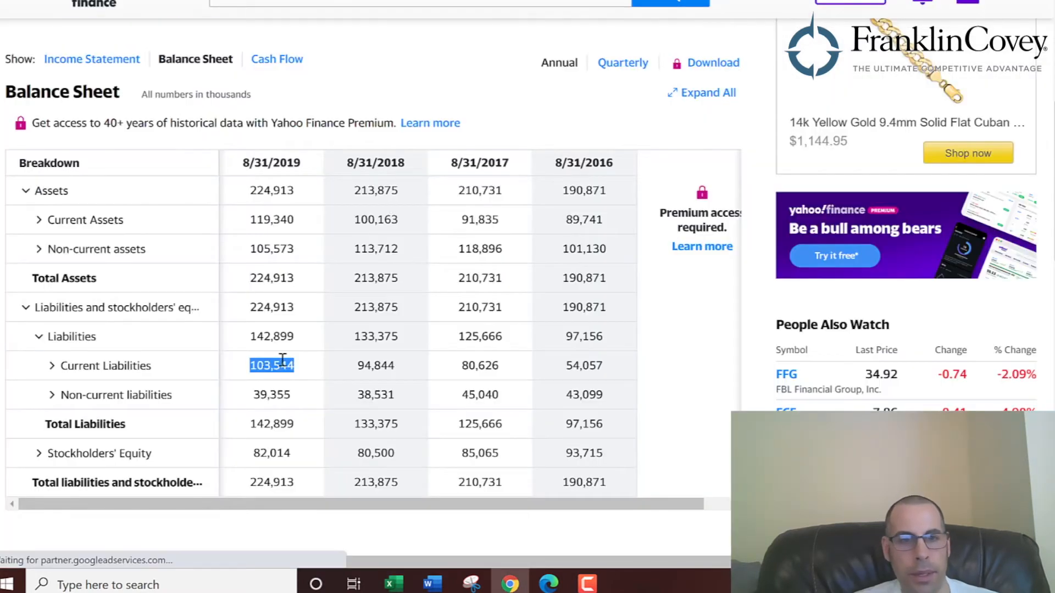
double_click(267, 454)
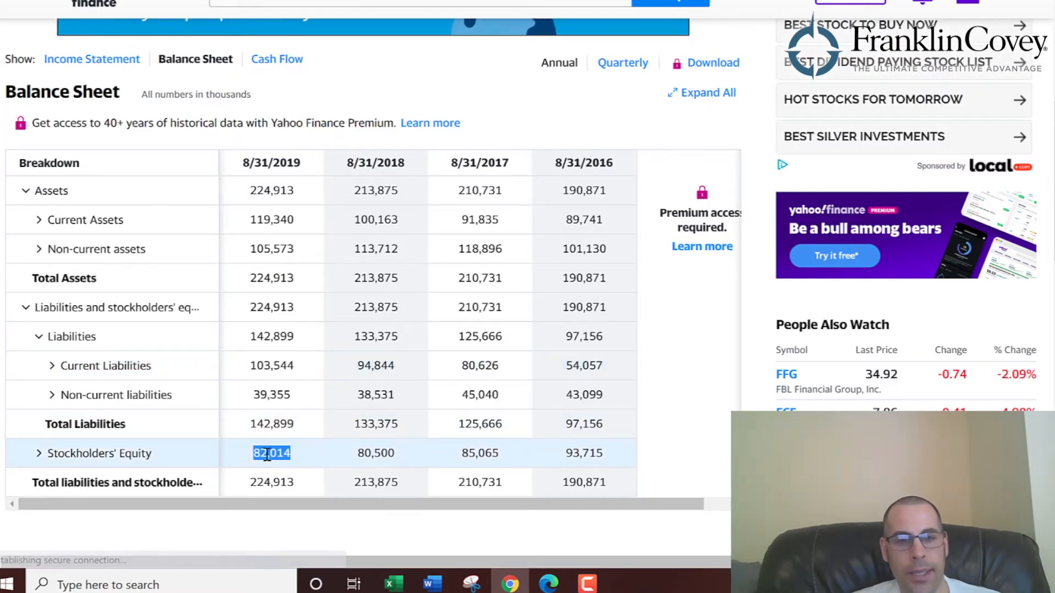
key("ctrl+c")
key("alt+Tab")
key("ctrl+v")
Open Yahoo Finance's income statement and copy the 8/31/2019 Operating Income of 2,655 into the Excel model's yellow EBIT input
key("alt+Tab")
left_click(81, 76)
left_click(79, 63)
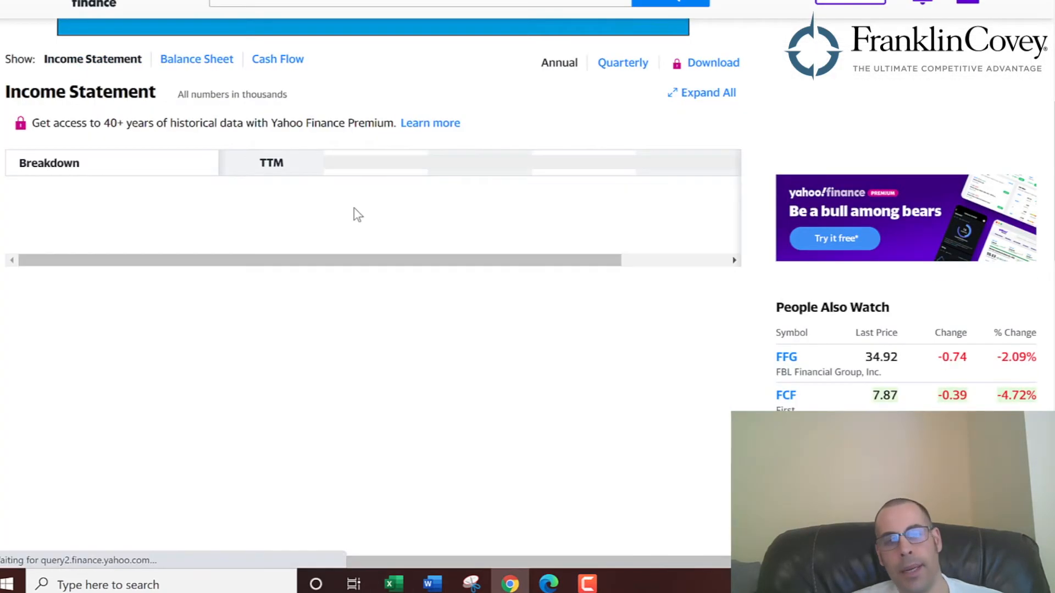
scroll(354, 212, "down", 3)
double_click(384, 147)
key("ctrl+c")
key("alt+Tab")
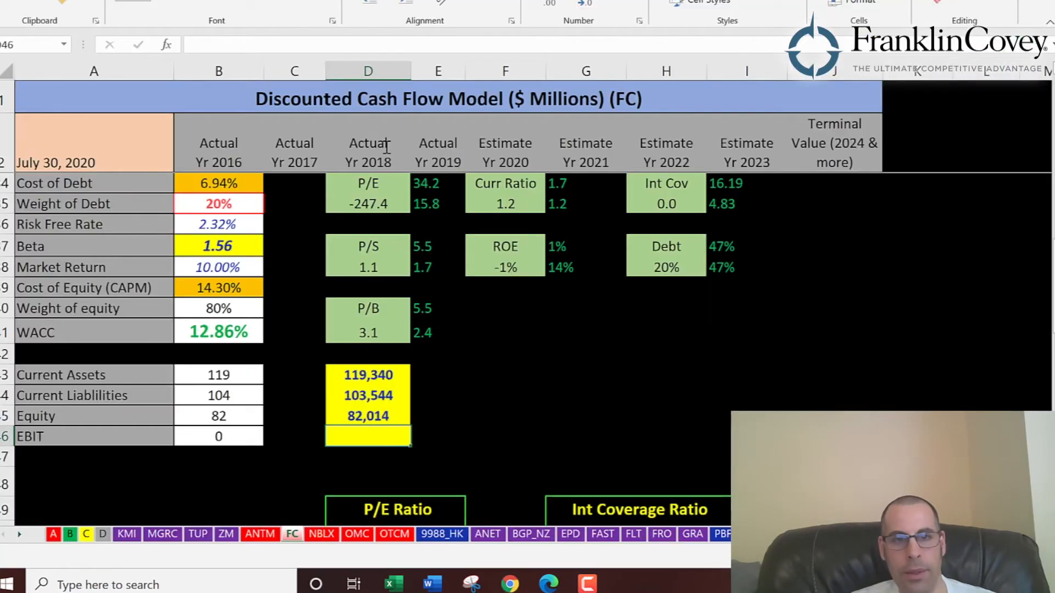
key("ctrl+v")
key("alt+Tab")
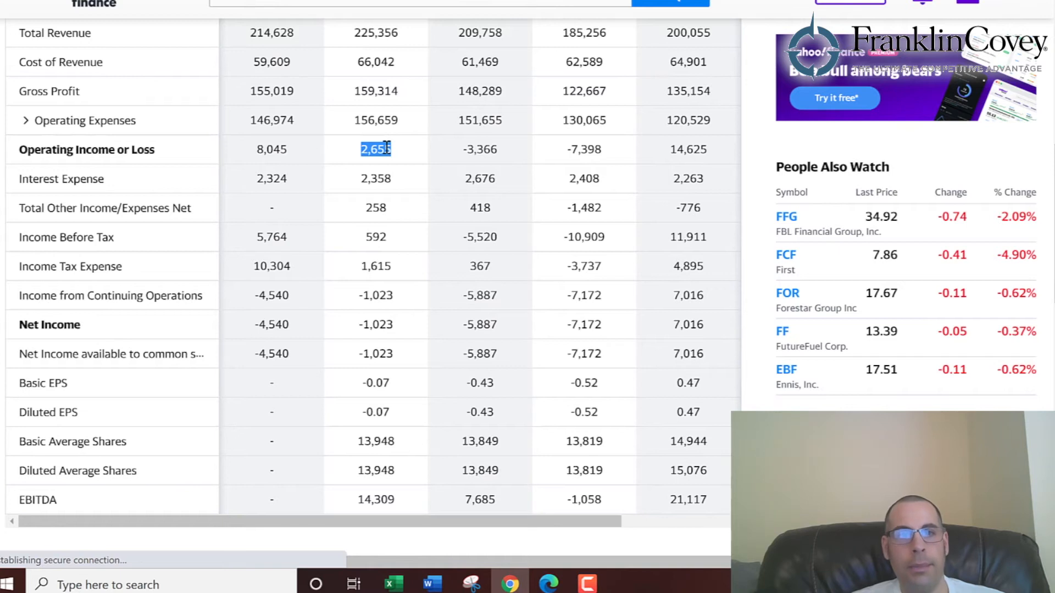
scroll(386, 147, "up", 1)
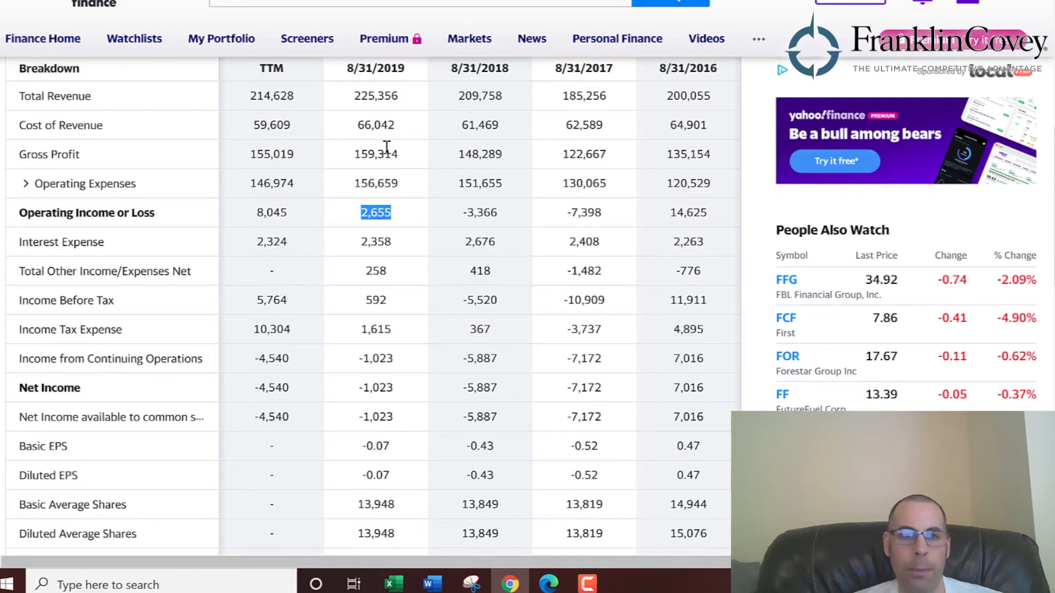
Return to the Excel model and examine the Cost of Debt and Weight of Debt cells
key("alt+Tab")
key("Up")
key("Up")
key("Up")
key("Up")
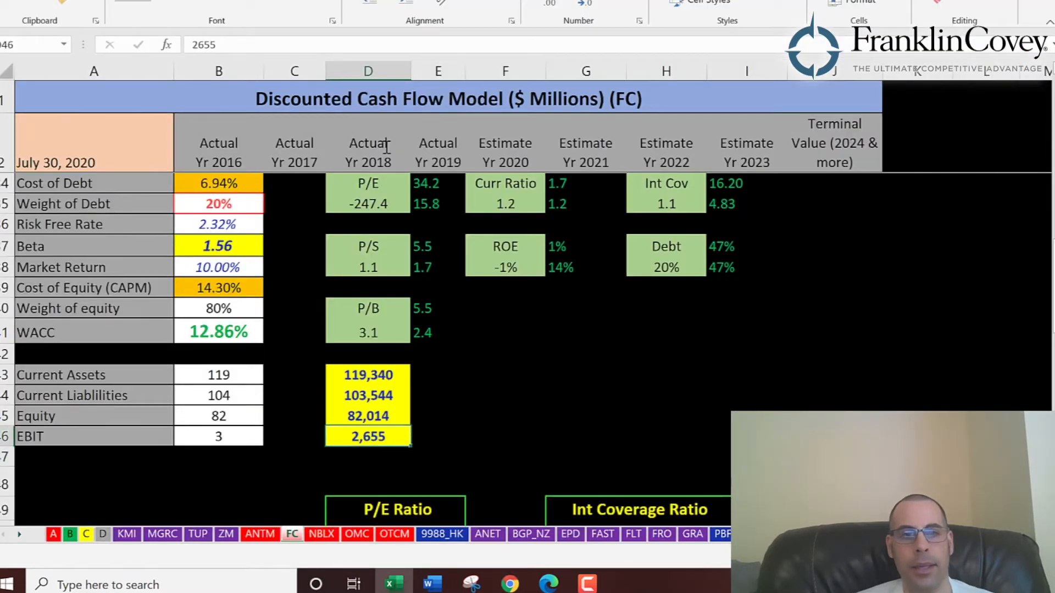
key("Up")
key("Up")
key("Up")
key("Up")
key("Up")
key("Up")
key("Up")
key("Up")
key("Left")
key("Left")
key("Down")
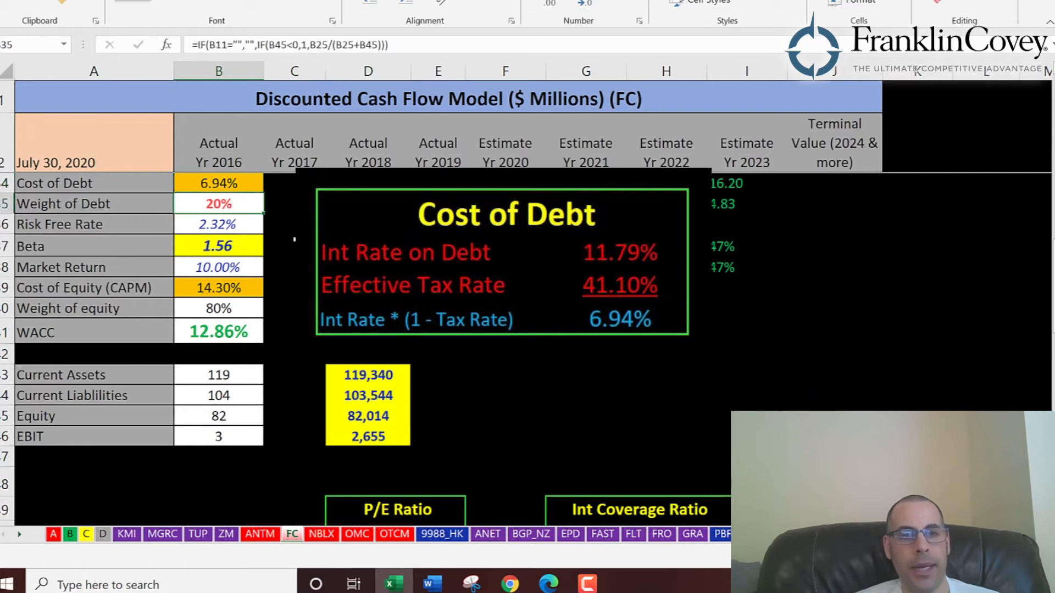
Examine the Market Return, Weight of equity and WACC cells, checking the Cost of Debt and Cost of Equity (CAPM) inputs
key("Down")
key("Down")
key("Down")
key("Down")
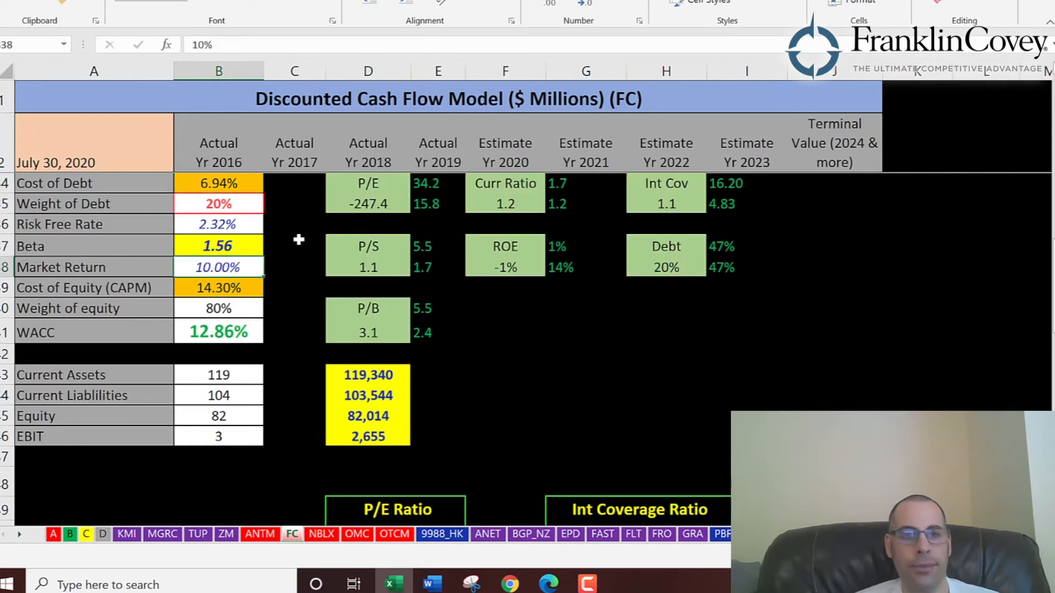
key("Down")
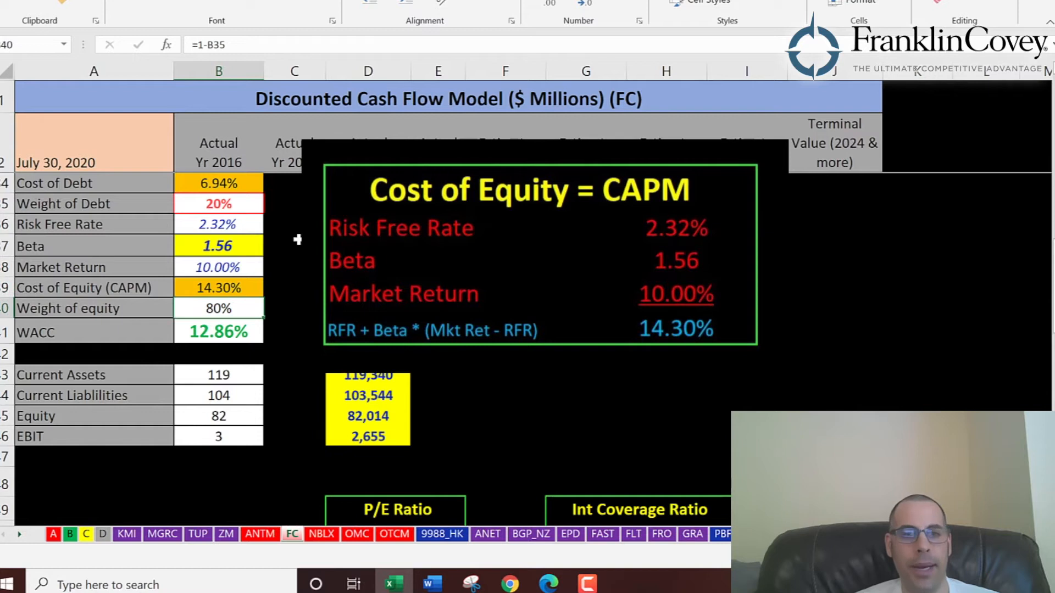
key("Down")
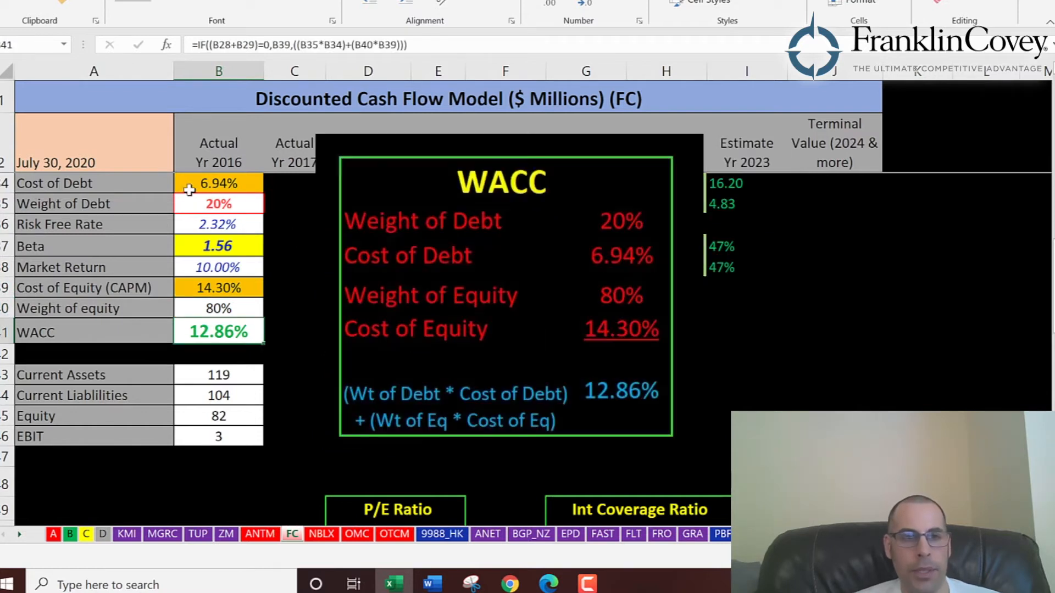
left_click(192, 186)
left_click(212, 285)
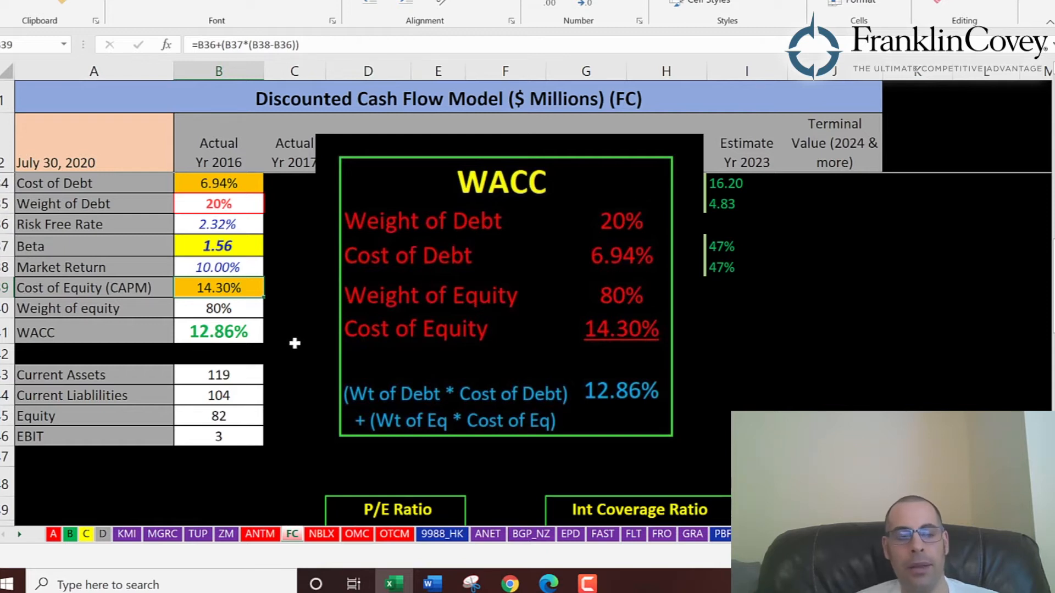
Examine the Free Cash Flow estimates from 2020 through the terminal value, selecting the whole estimated range
scroll(374, 322, "up", 10)
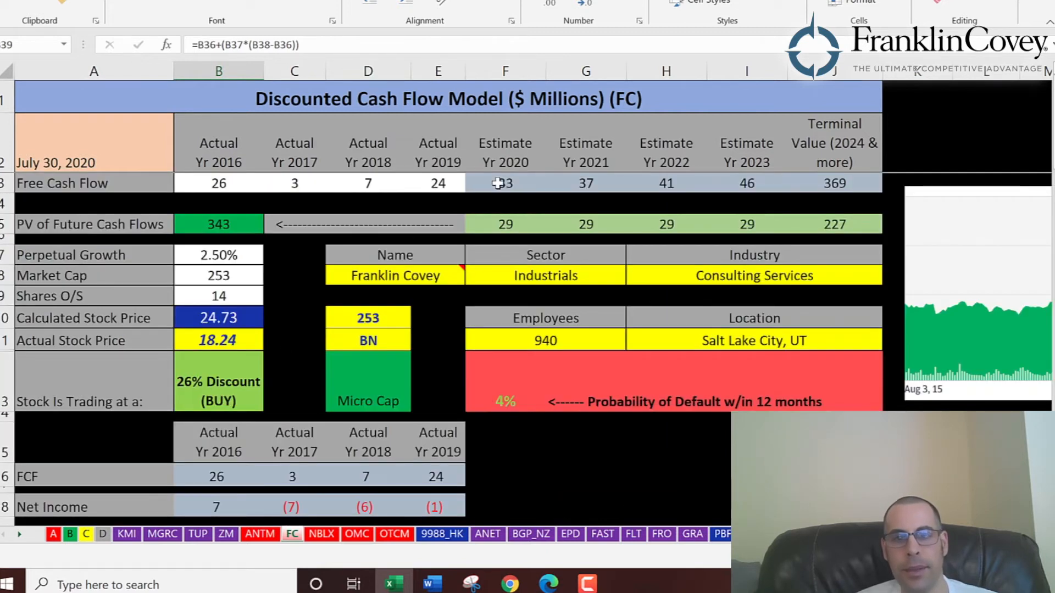
left_click(498, 183)
key("Right")
key("Right")
key("Right")
key("Right")
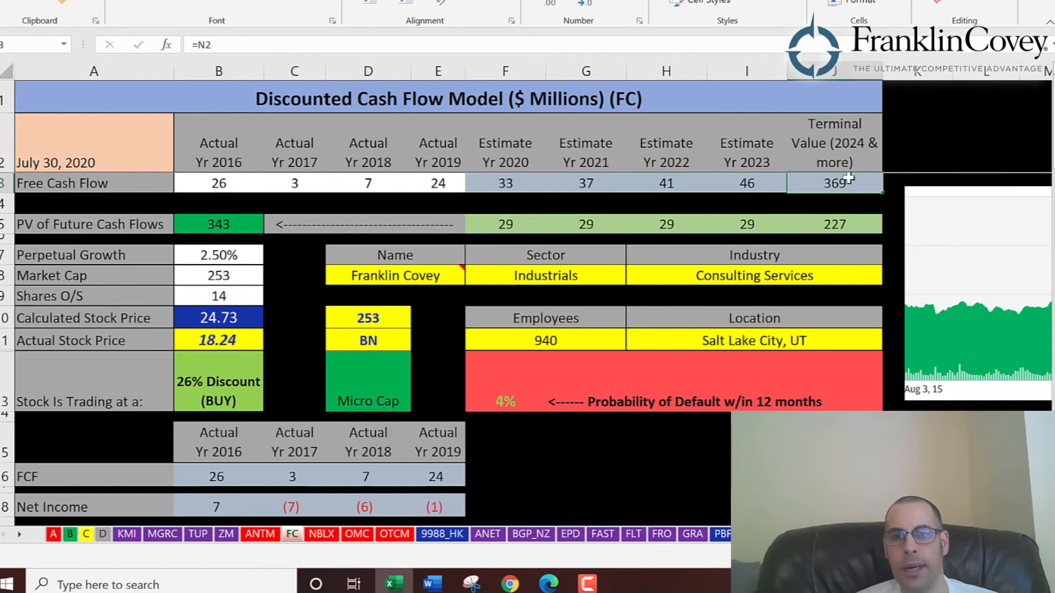
left_click_drag(834, 183, 520, 189)
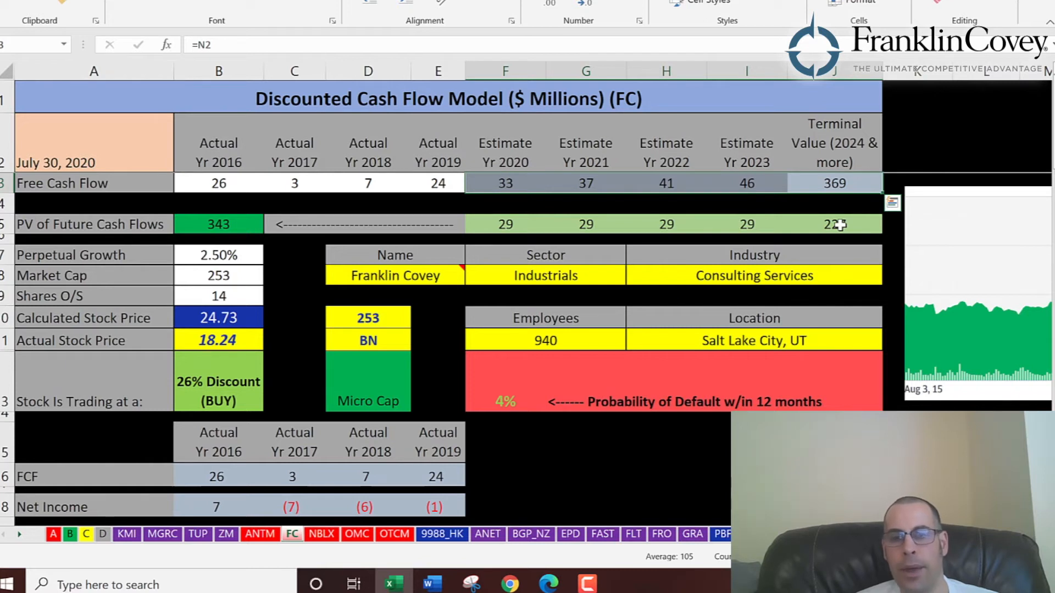
Examine the discounted cash flows and Shares O/S, and compare the valuation with Simply Wall St's Share Price vs. Fair Value chart
left_click_drag(837, 224, 484, 225)
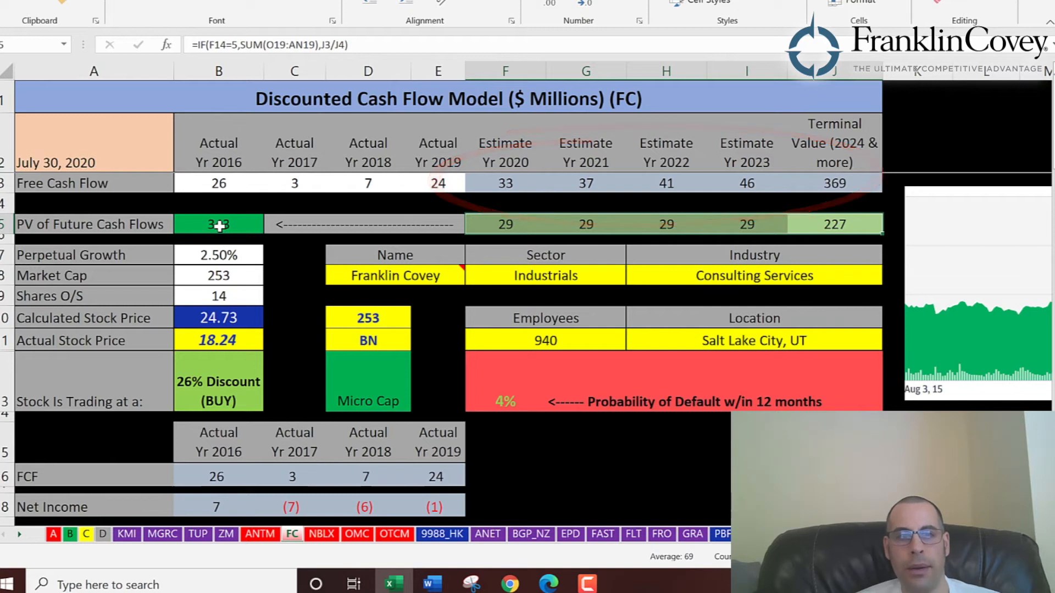
left_click(219, 297)
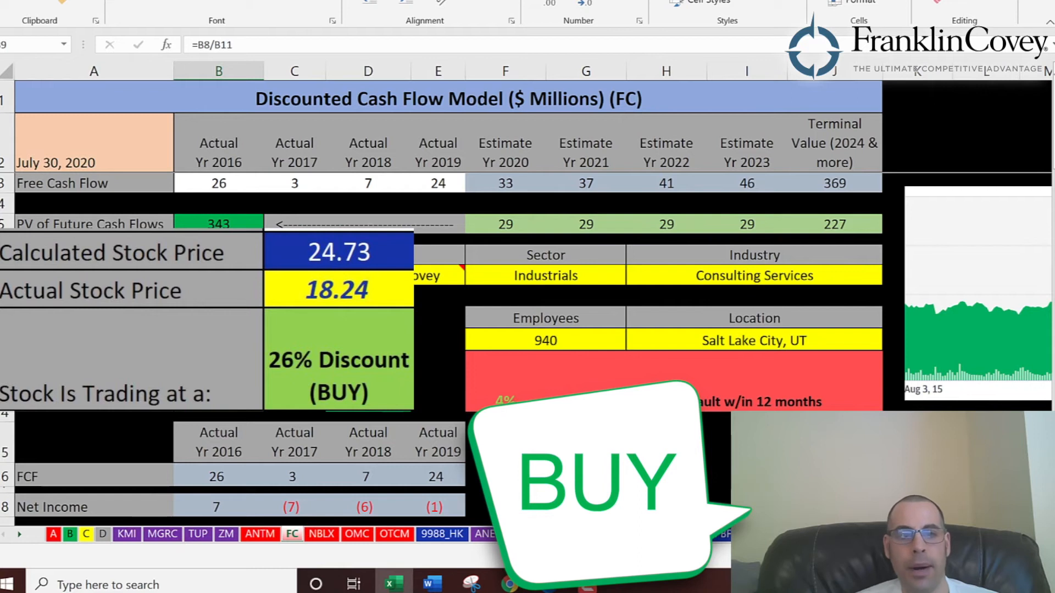
key("alt+Tab")
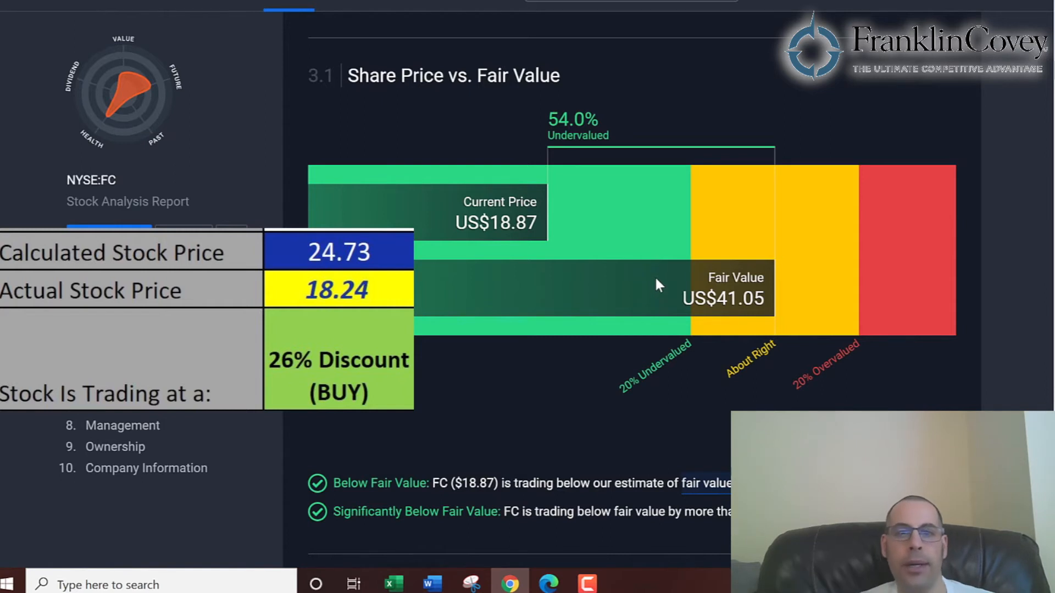
key("alt+Tab")
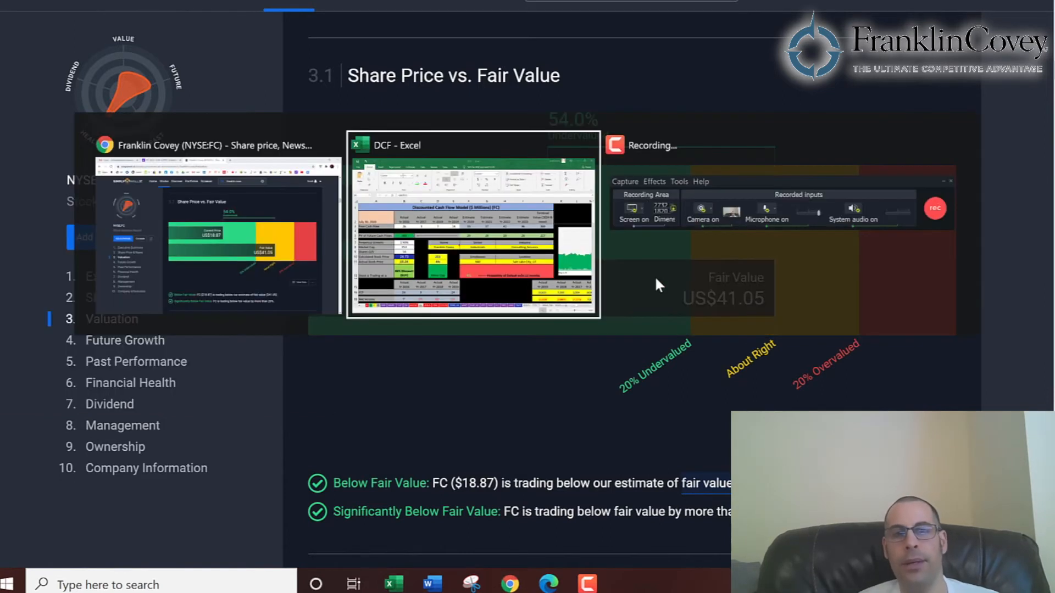
Move the stock price chart picture across the model so that it lies beside the valuation figures in column B
left_click_drag(954, 223, 304, 226)
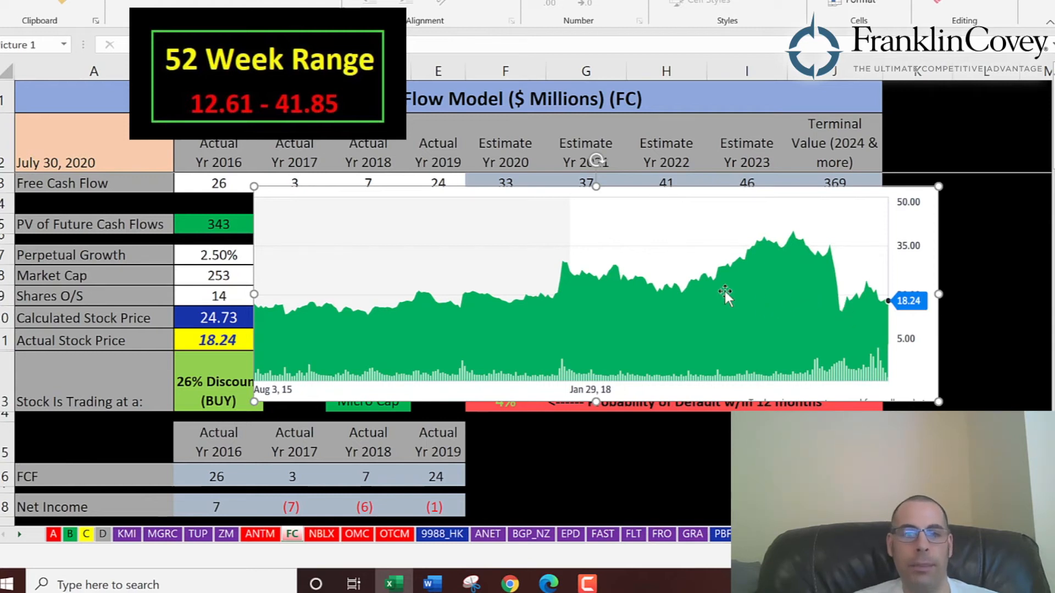
left_click_drag(348, 257, 391, 252)
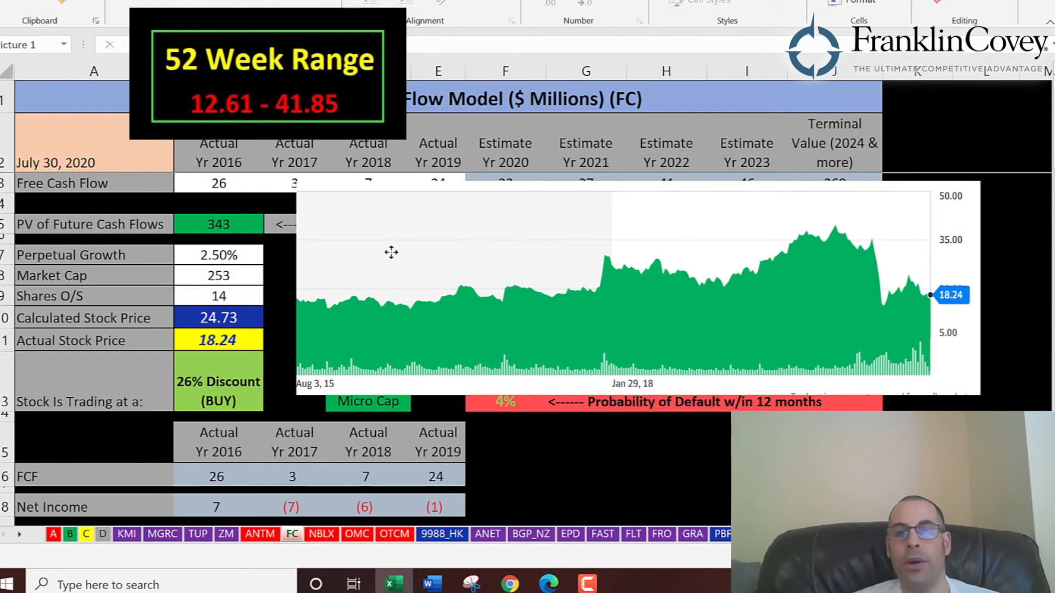
left_click_drag(391, 252, 396, 254)
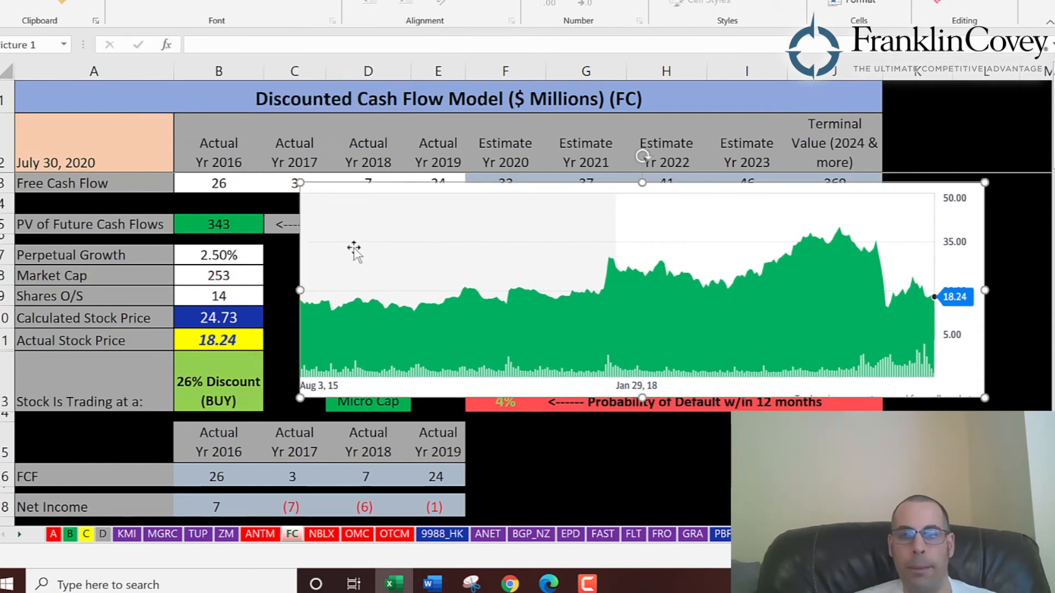
Examine the model's green P/E, P/S and P/B ratio cells
scroll(413, 262, "down", 4)
scroll(414, 262, "down", 8)
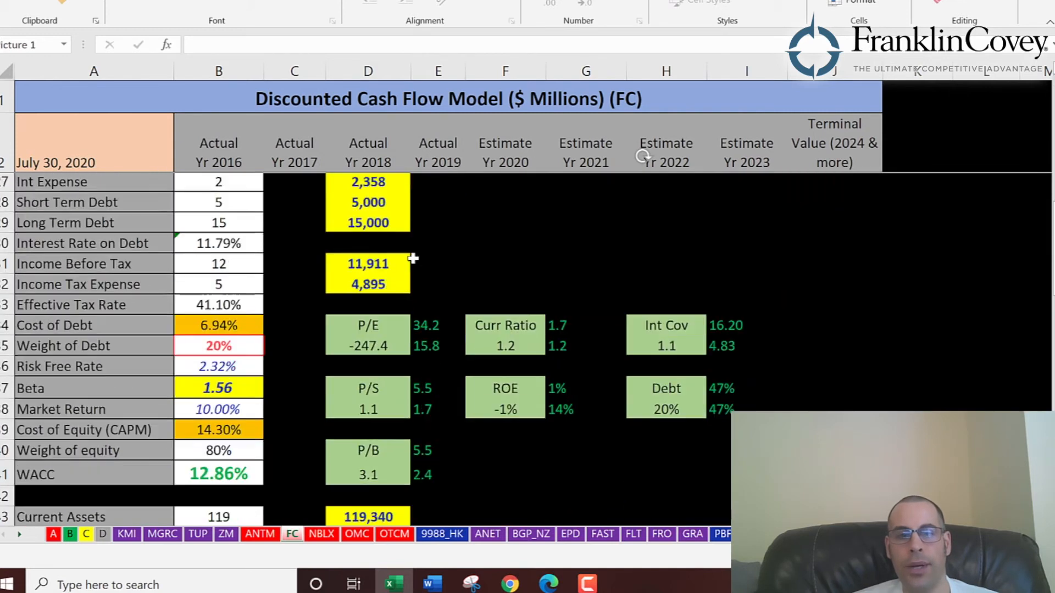
left_click(367, 261)
left_click(364, 330)
left_click(366, 396)
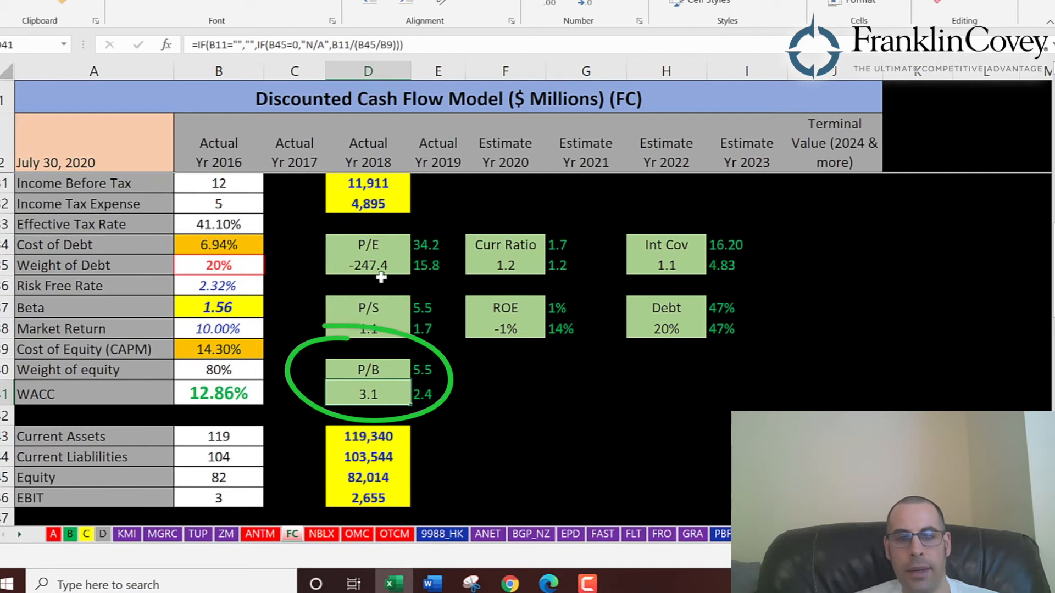
Examine the P/E Ratio breakdown's stock price, EPS and shares outstanding, and check the 2019 Net Income behind it
scroll(380, 275, "down", 1)
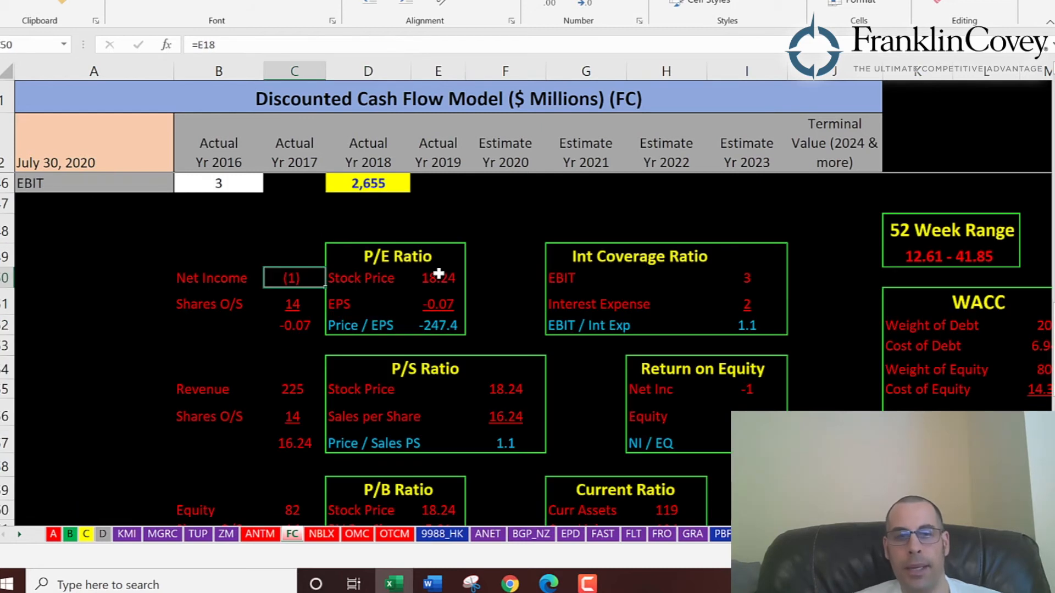
left_click(439, 273)
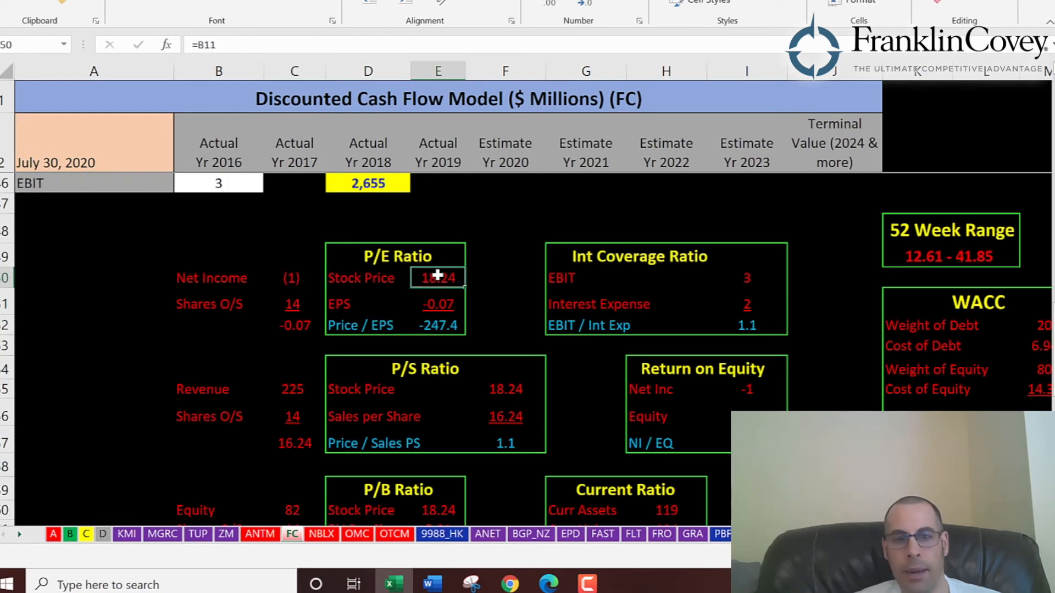
left_click(440, 301)
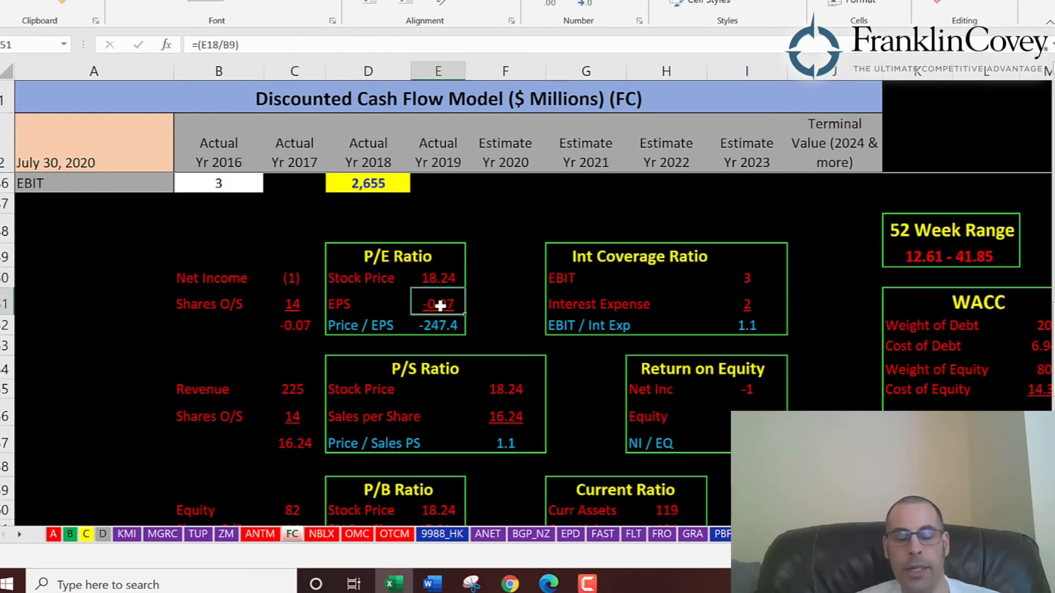
left_click(297, 276)
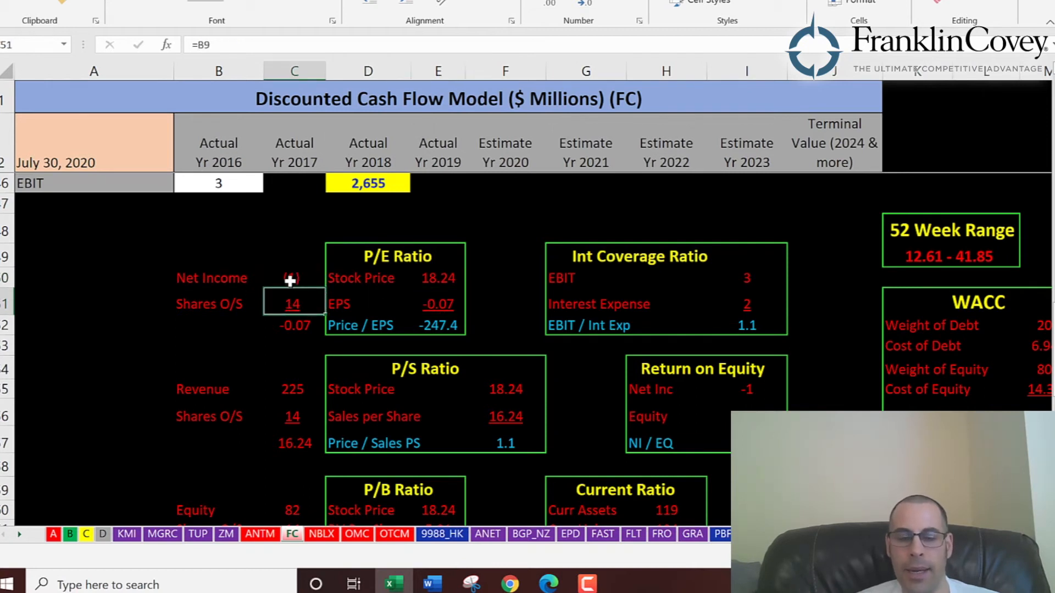
scroll(290, 281, "up", 12)
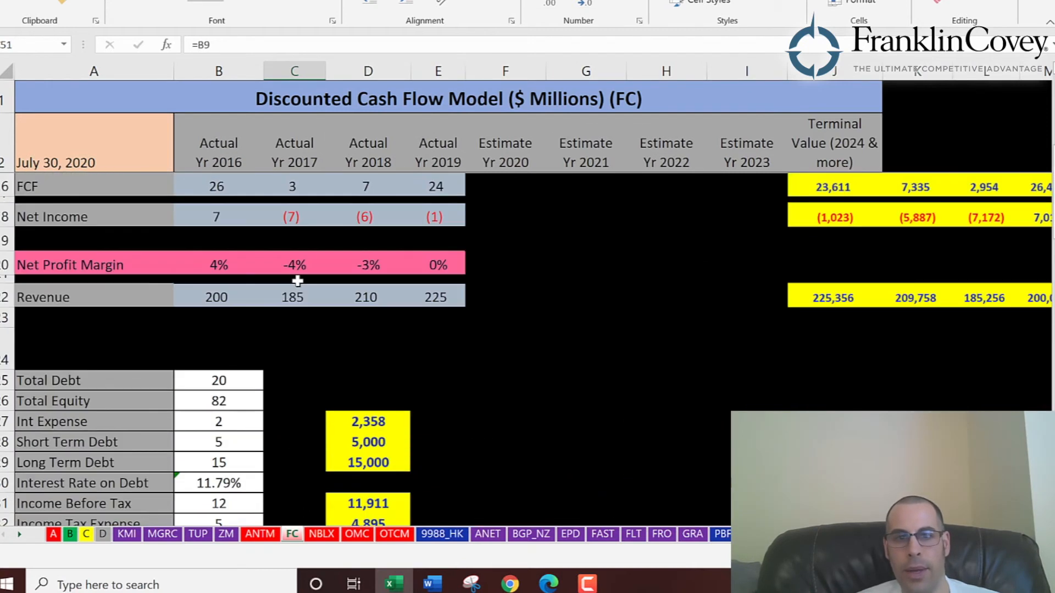
left_click(433, 220)
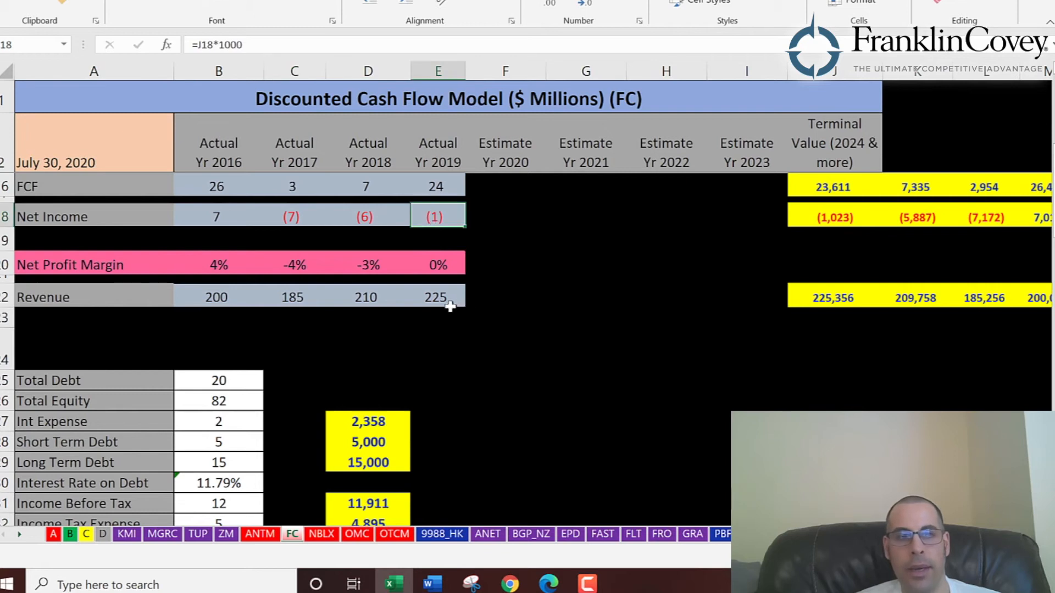
Examine the P/S Ratio breakdown's stock price, sales per share, revenue, shares outstanding and resulting ratio
scroll(450, 307, "down", 11)
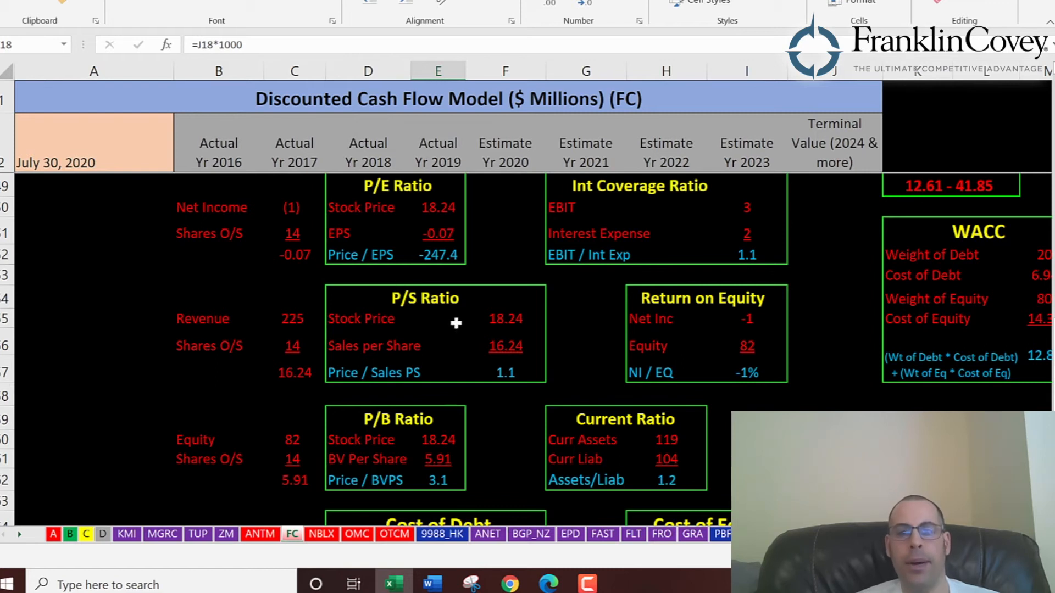
left_click(496, 321)
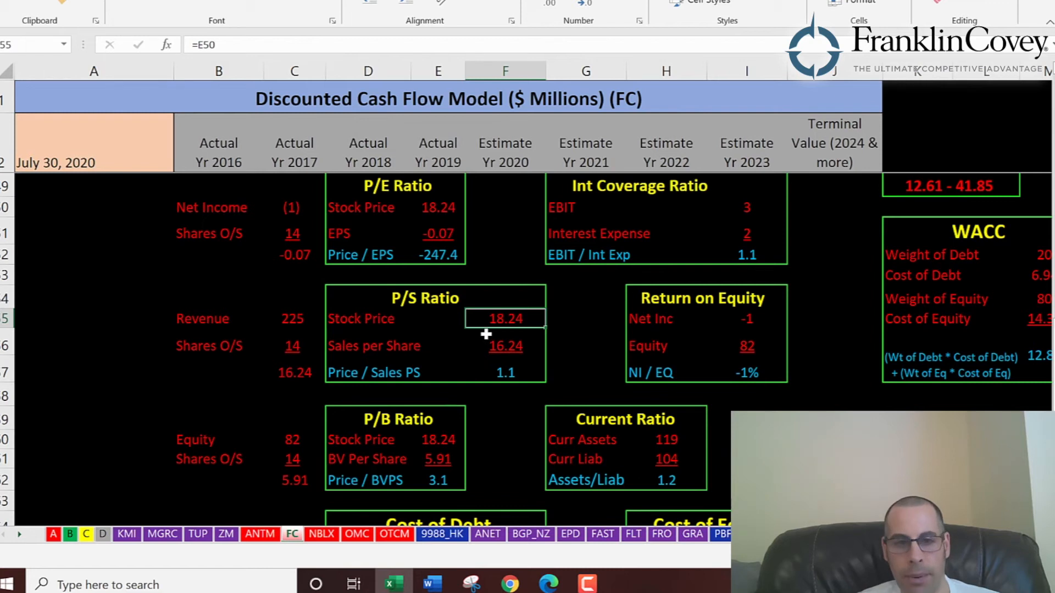
left_click(502, 347)
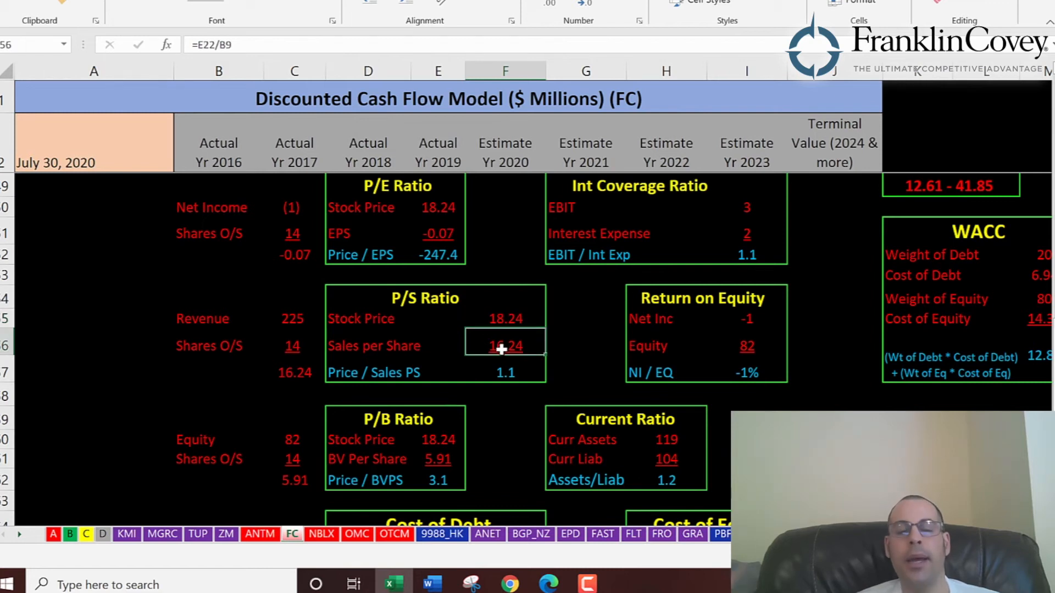
left_click(318, 314)
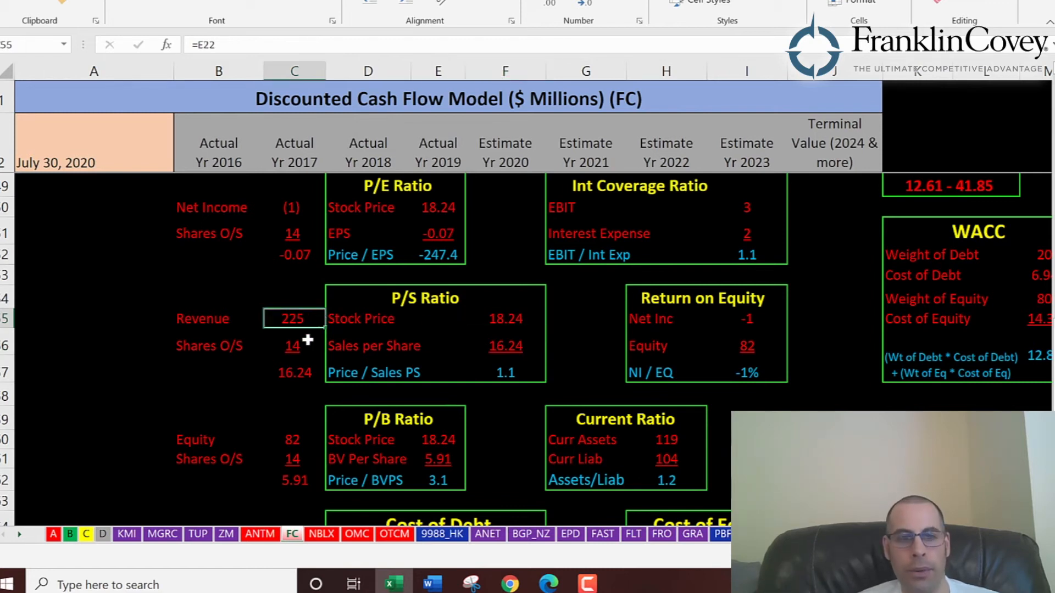
left_click(305, 338)
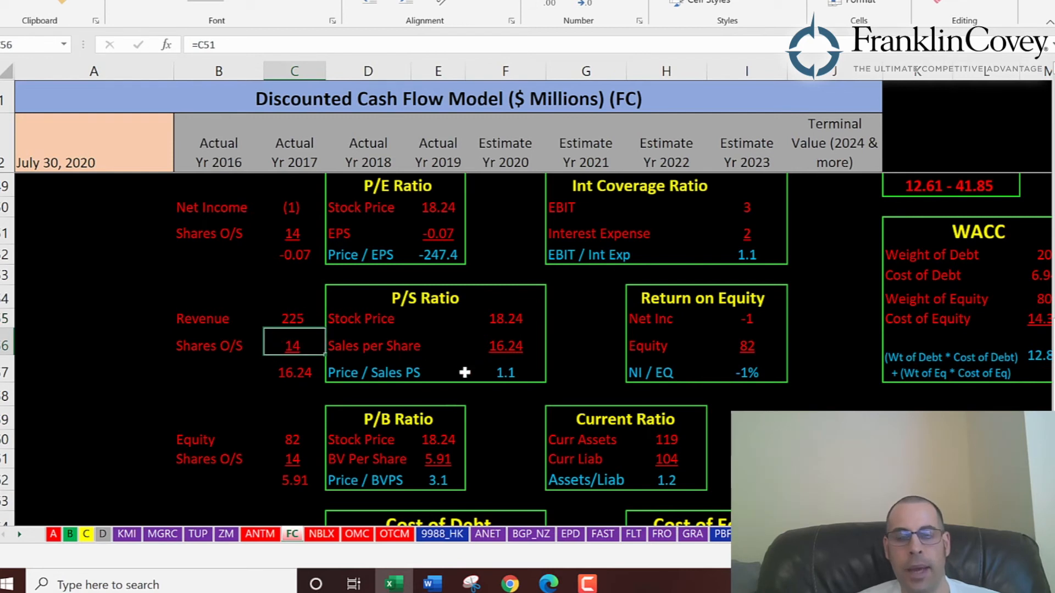
left_click(499, 374)
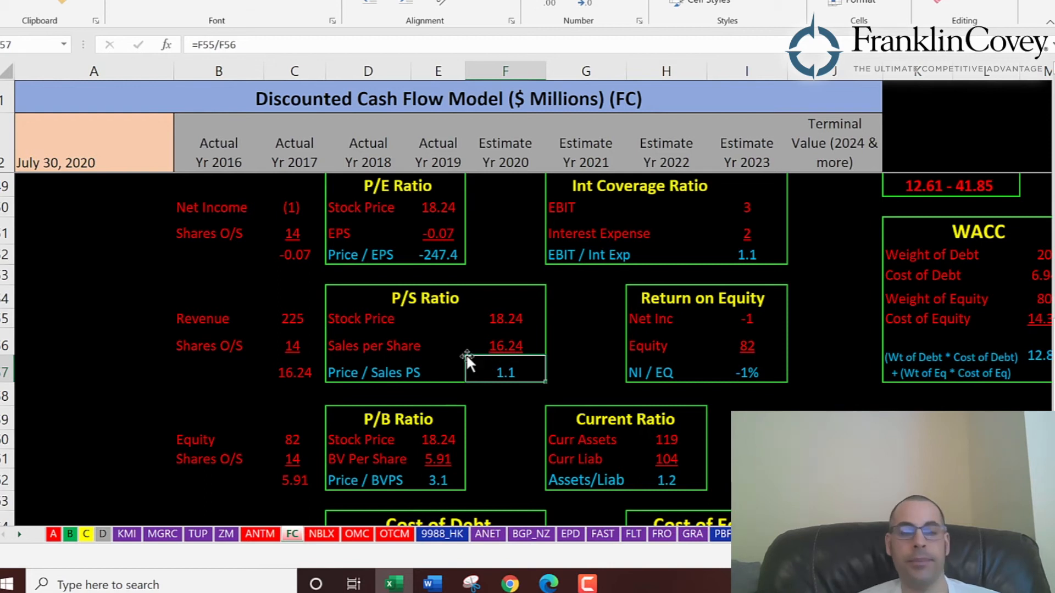
Examine the P/B Ratio breakdown's resulting ratio, stock price and book value per share
scroll(467, 356, "down", 2)
left_click(438, 345)
left_click(432, 307)
left_click(428, 321)
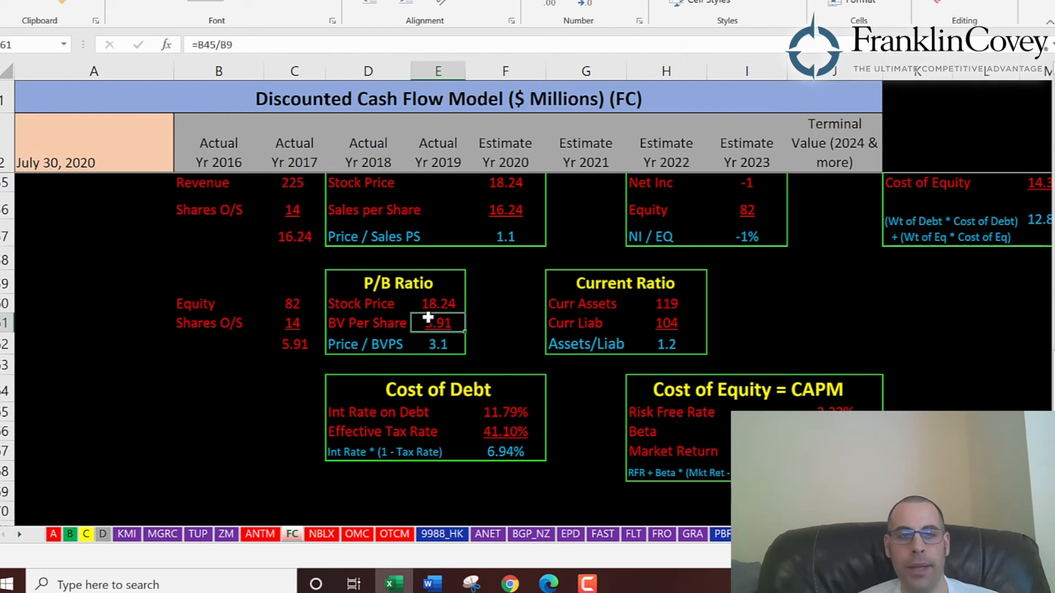
Examine the equity and shares outstanding cells behind the P/B Ratio's book value per share
left_click(279, 306)
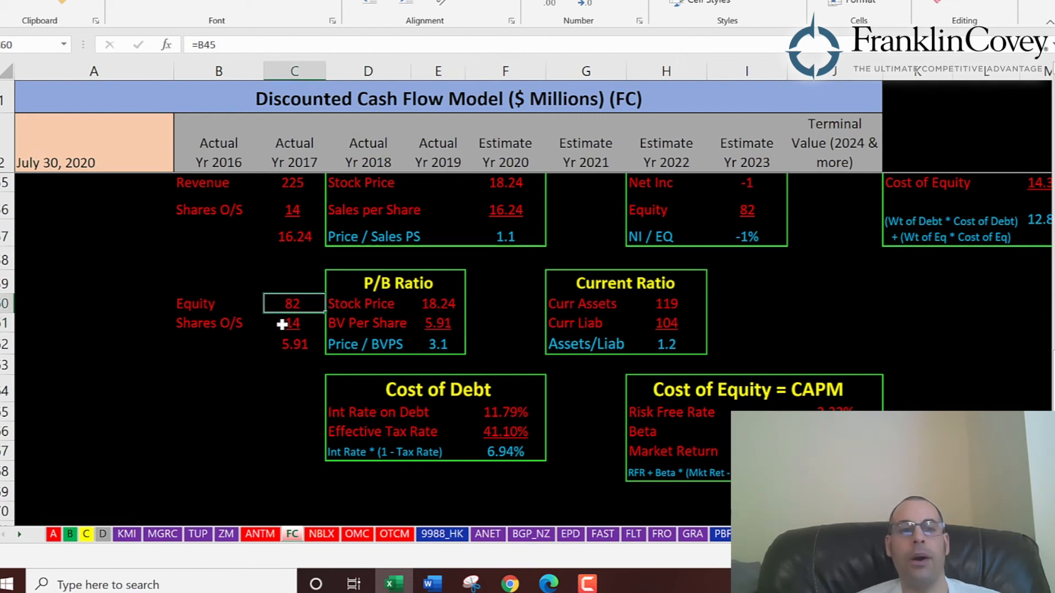
left_click(282, 324)
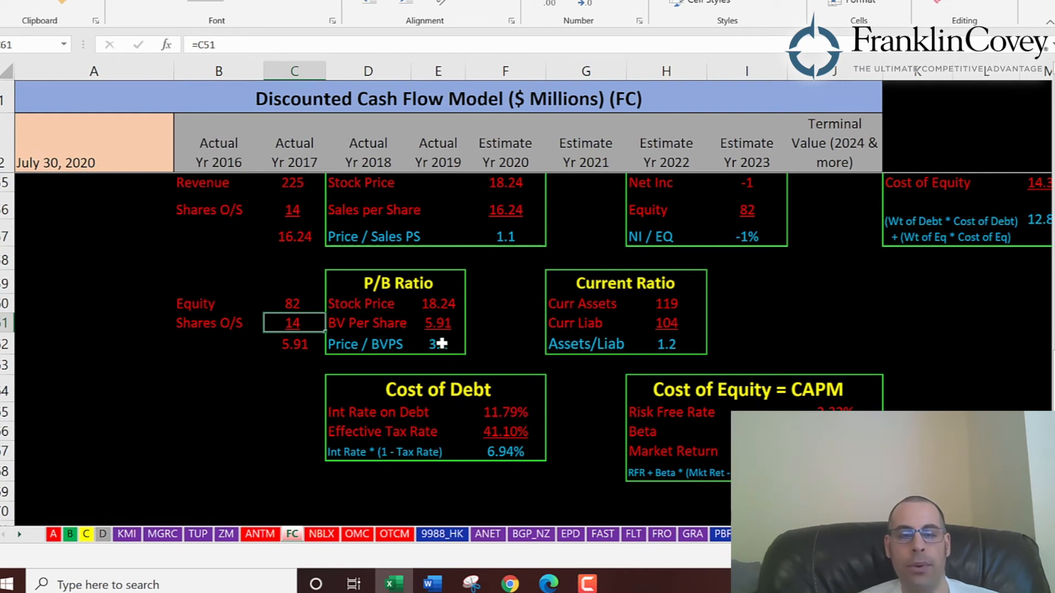
Examine the formulas in the green Curr Ratio and ROE cells
scroll(548, 337, "up", 11)
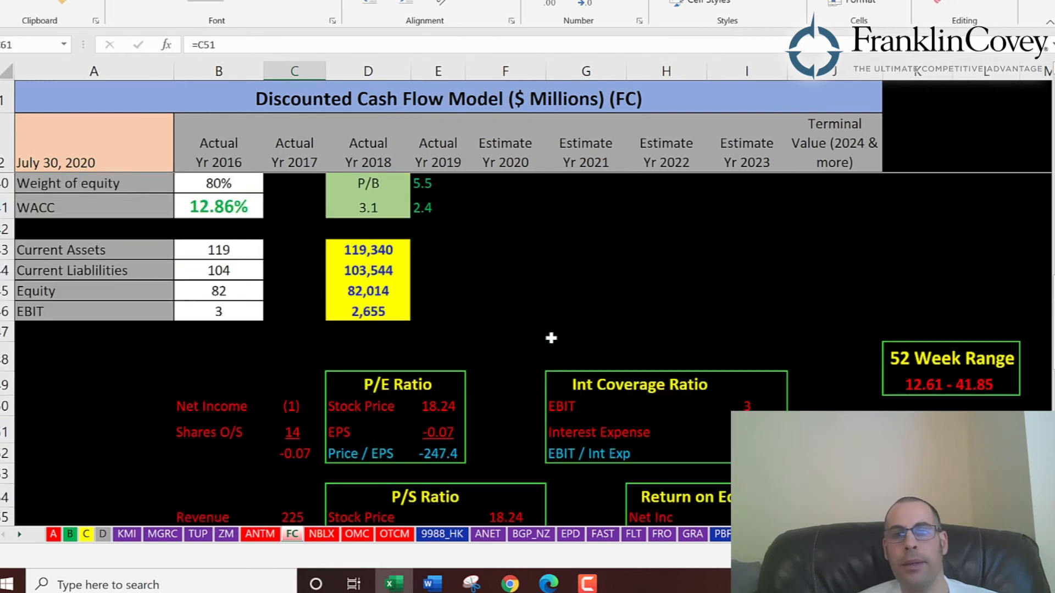
left_click(505, 266)
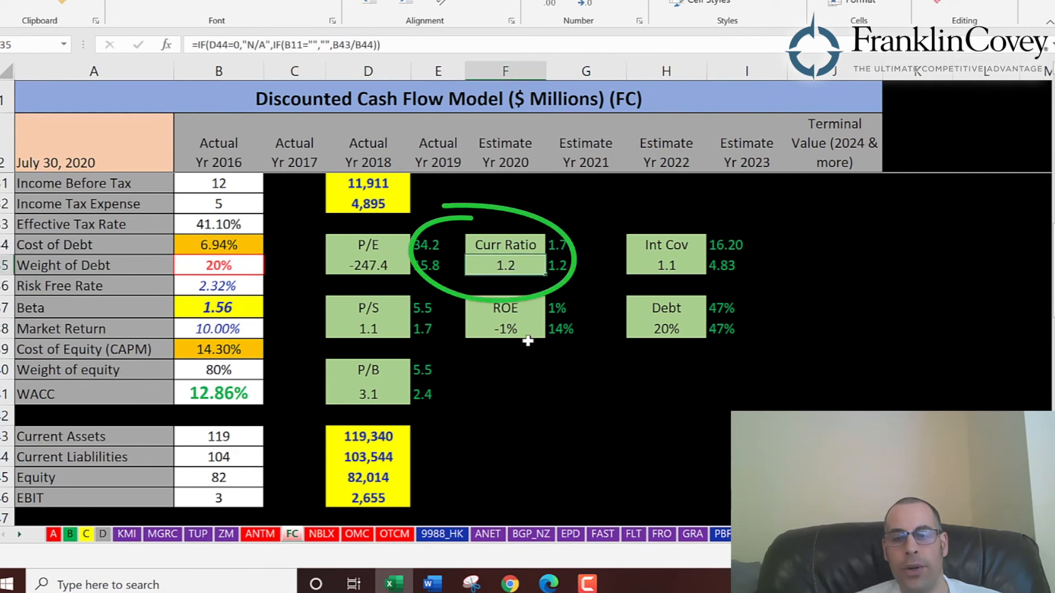
left_click(518, 329)
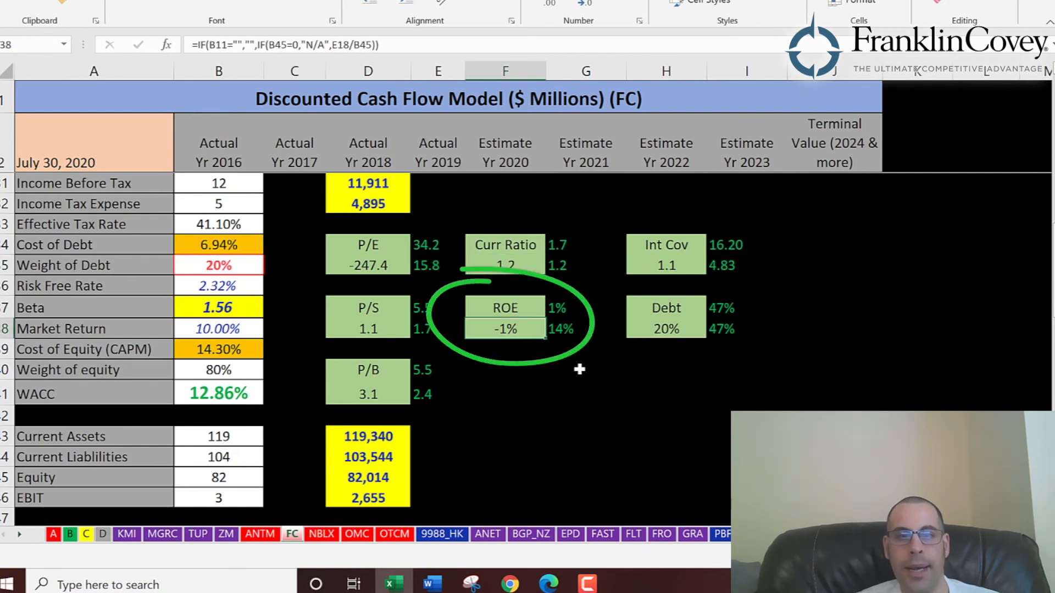
Examine the current assets and current liabilities in the Current Ratio breakdown
scroll(580, 366, "down", 8)
scroll(580, 366, "down", 1)
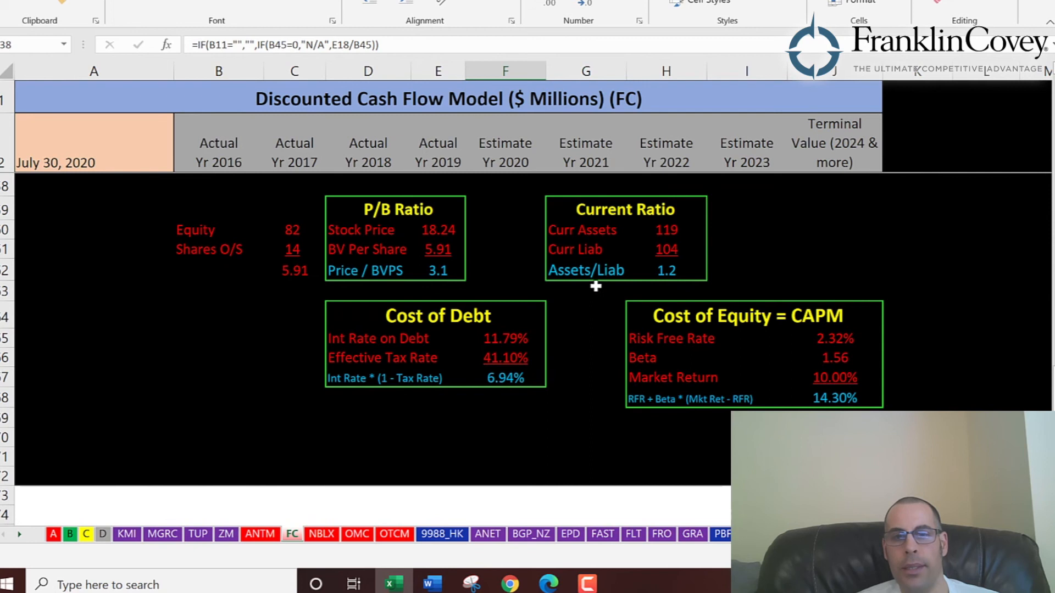
left_click(663, 234)
left_click(661, 250)
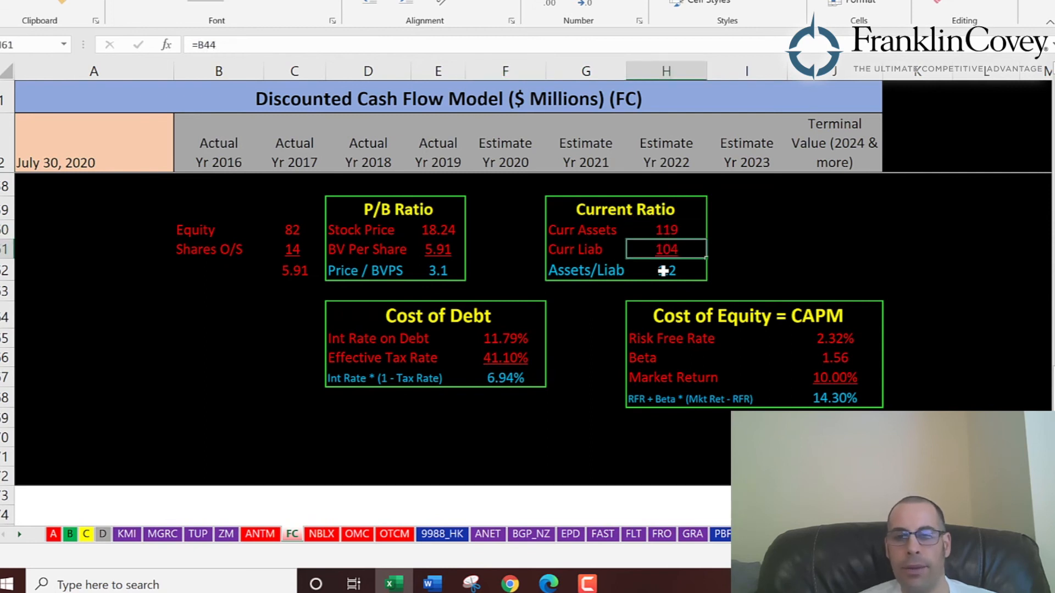
Examine the net income and equity in the Return on Equity breakdown
scroll(667, 284, "up", 7)
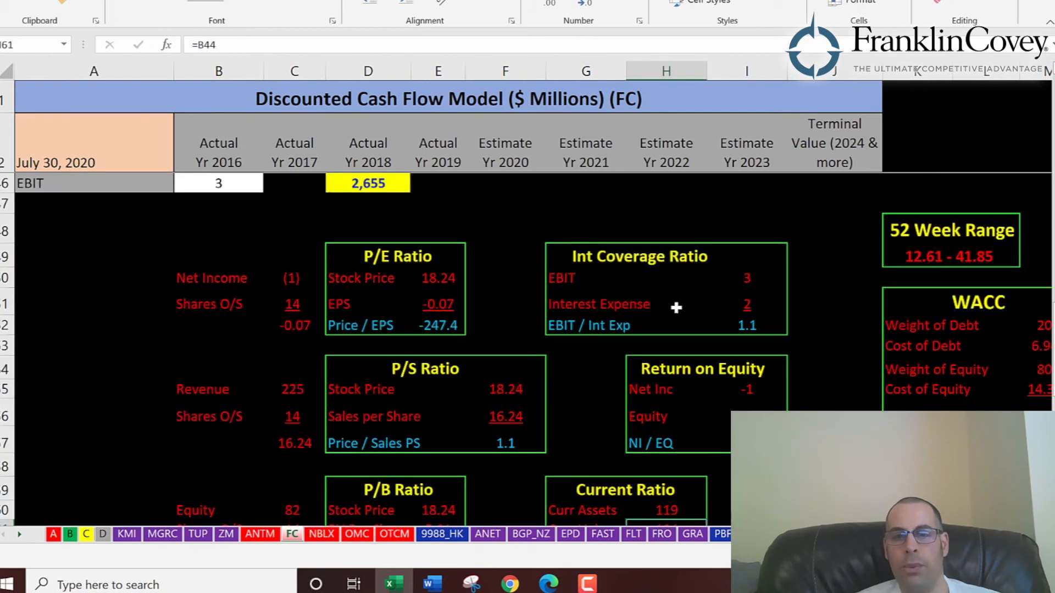
left_click(744, 390)
left_click(746, 415)
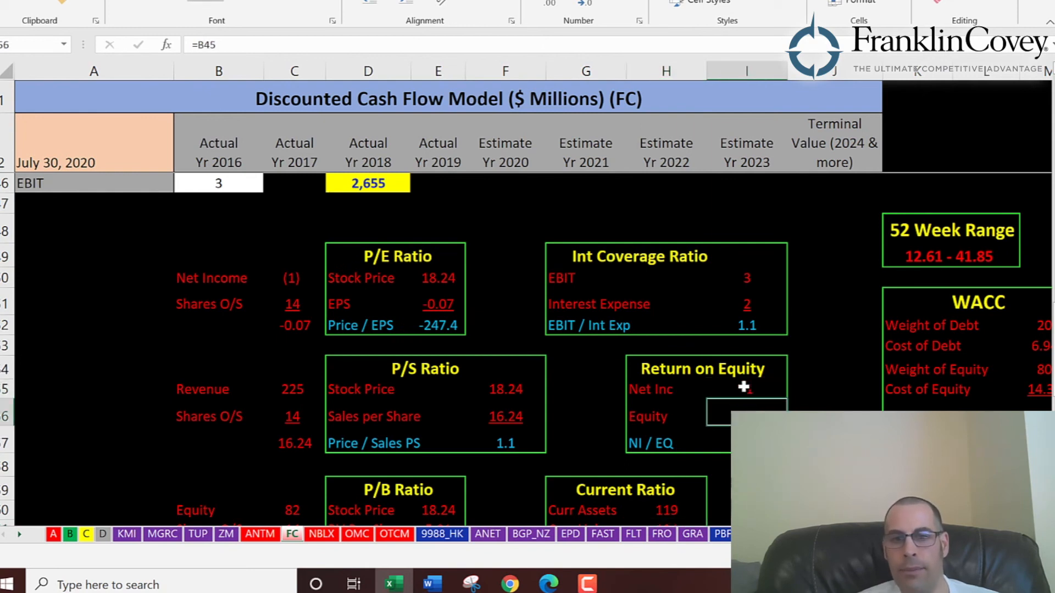
left_click(743, 387)
Examine the green Int Cov cell and the EBIT and interest expense in the Int Coverage Ratio breakdown
scroll(668, 271, "up", 5)
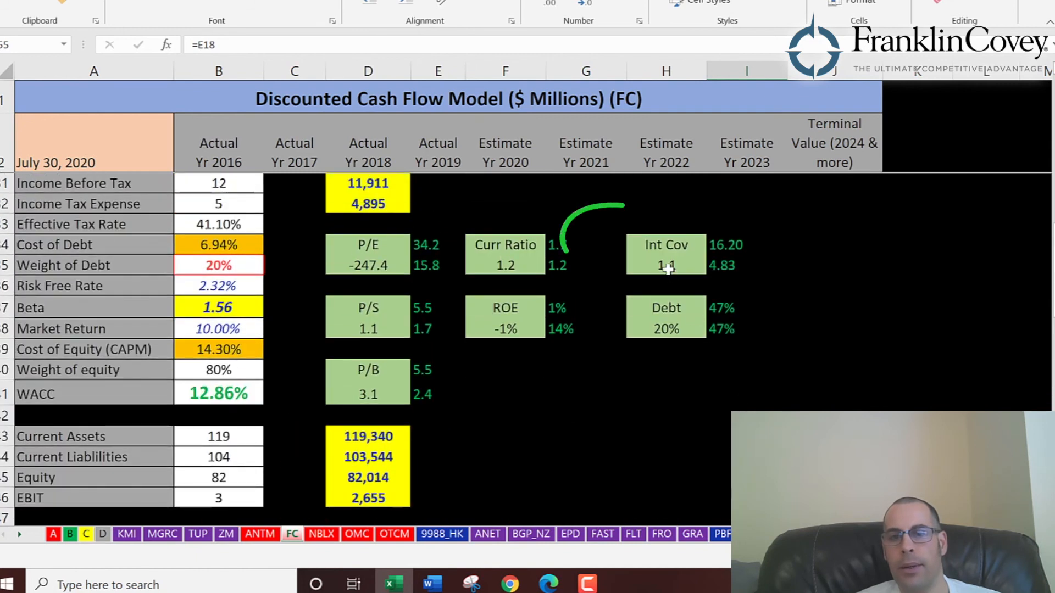
left_click(669, 270)
scroll(678, 330, "down", 4)
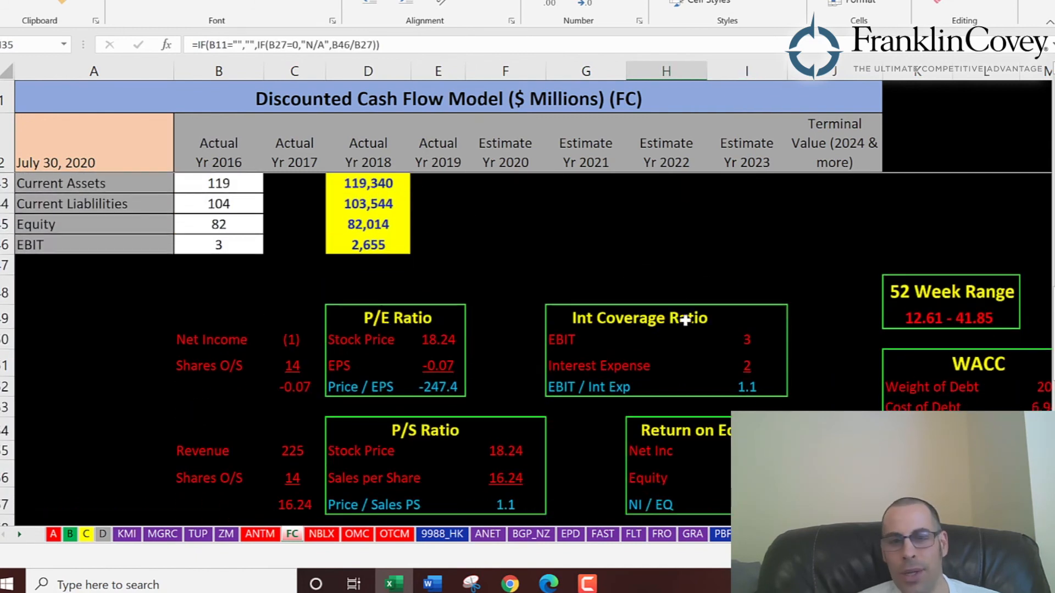
left_click(746, 339)
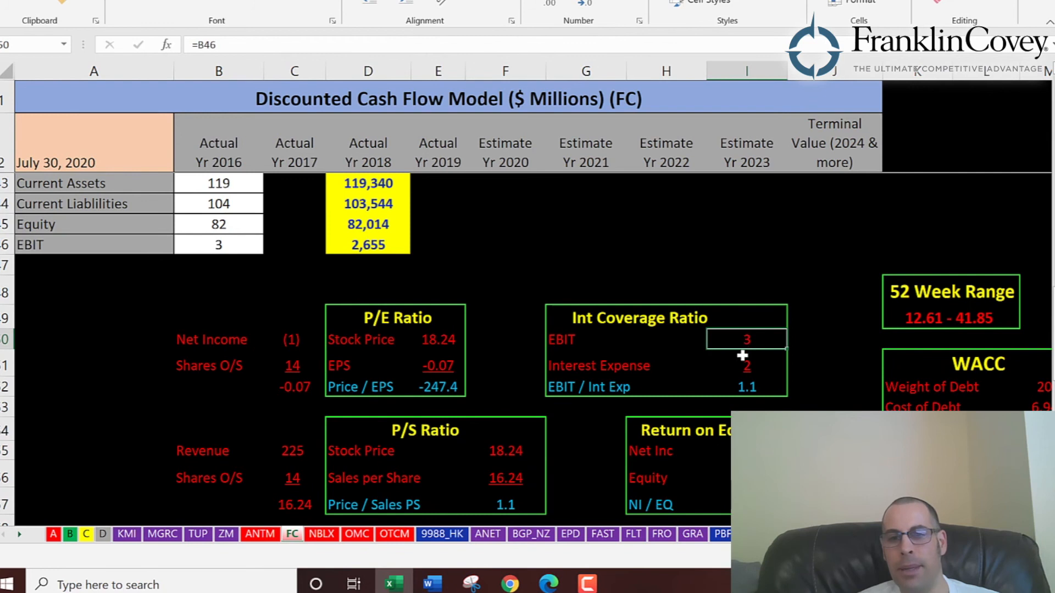
left_click(747, 358)
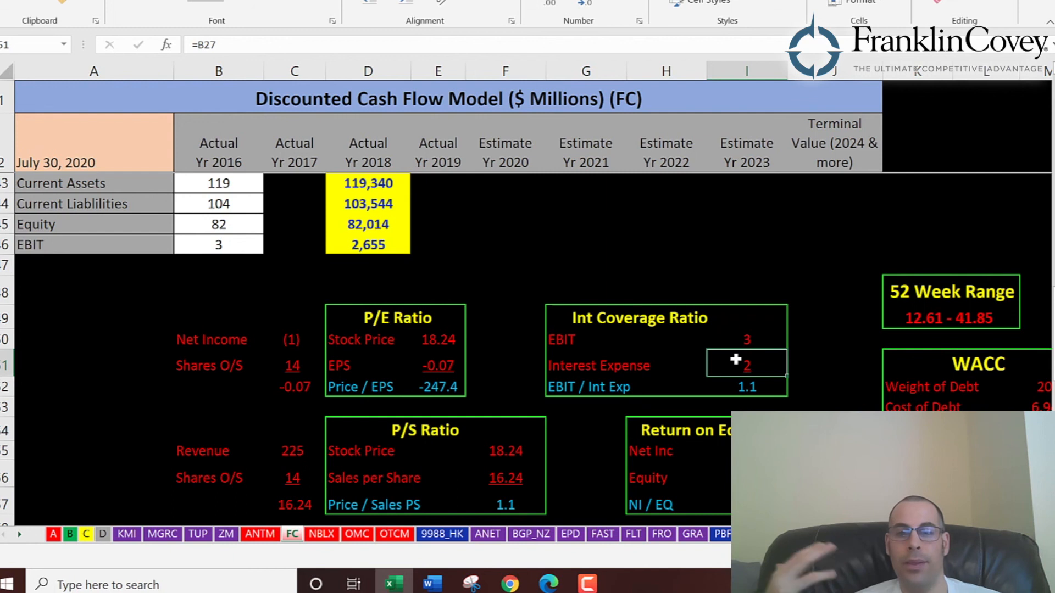
Examine the green Debt ratio cell and its link to the weight of debt
scroll(740, 352, "up", 4)
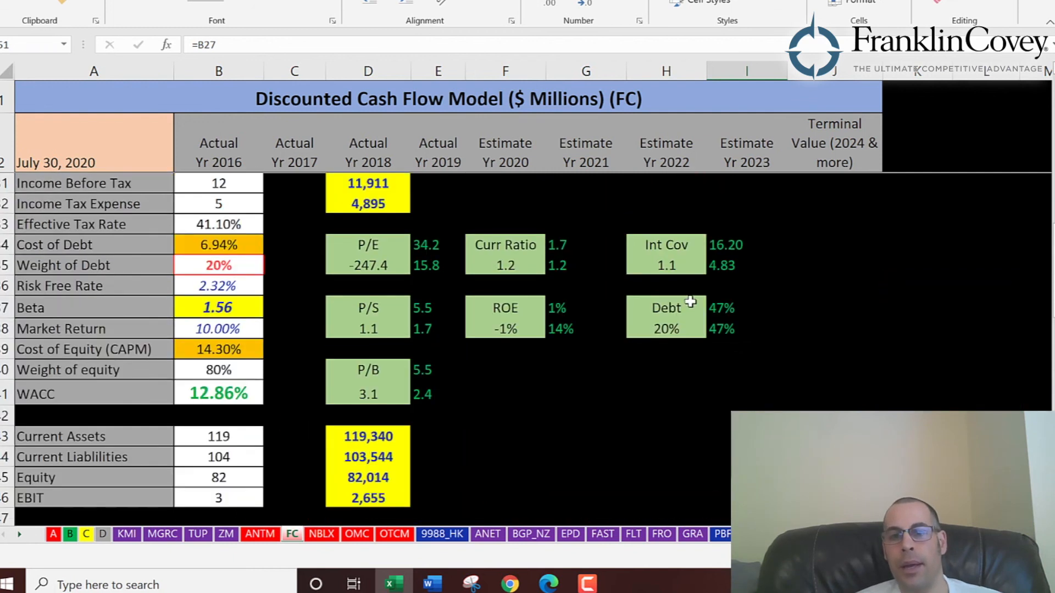
left_click_drag(692, 301, 700, 330)
left_click(667, 329)
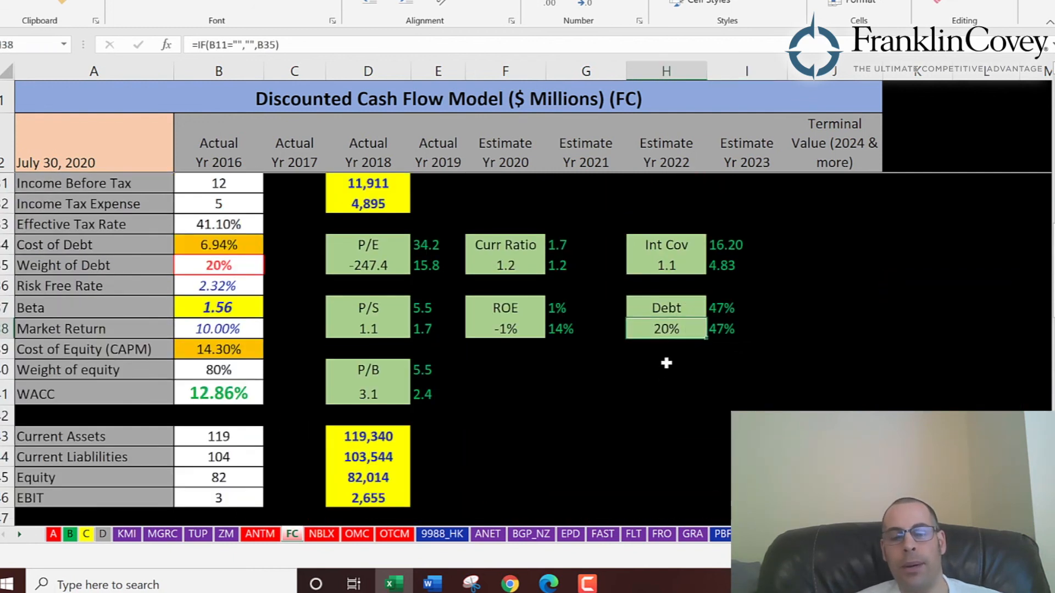
scroll(670, 357, "down", 5)
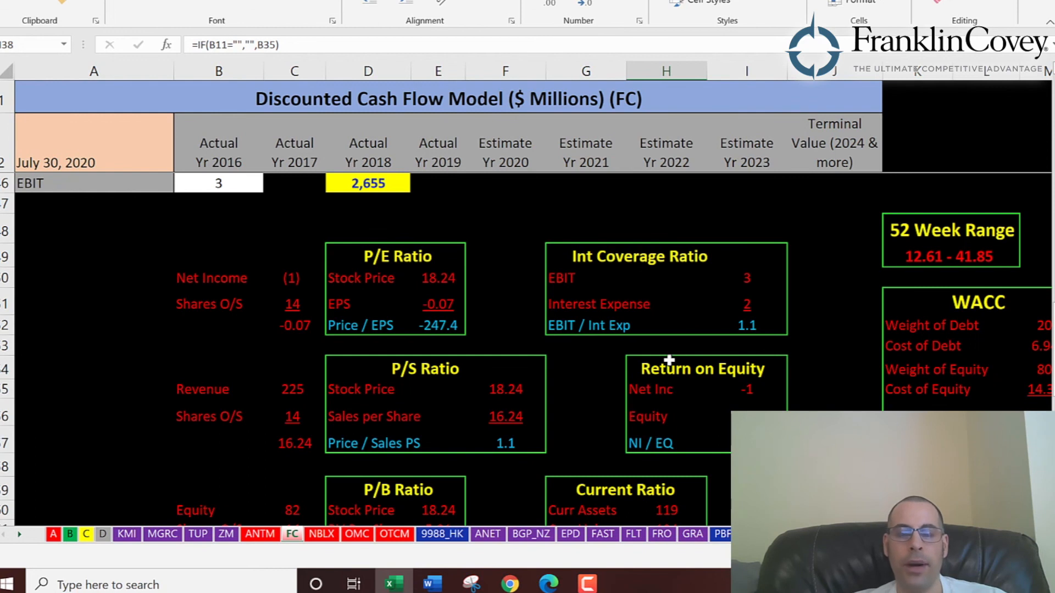